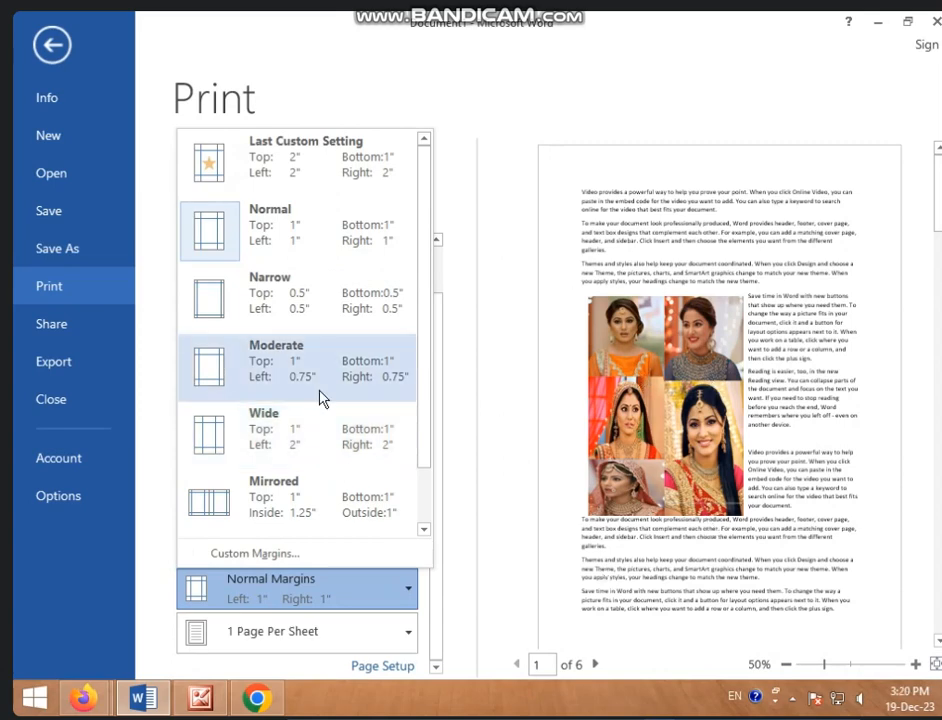
Try the Narrow, Wide and Last Custom Setting margin presets on the print preview
{"action": "left_click", "coordinate": [285, 302]}
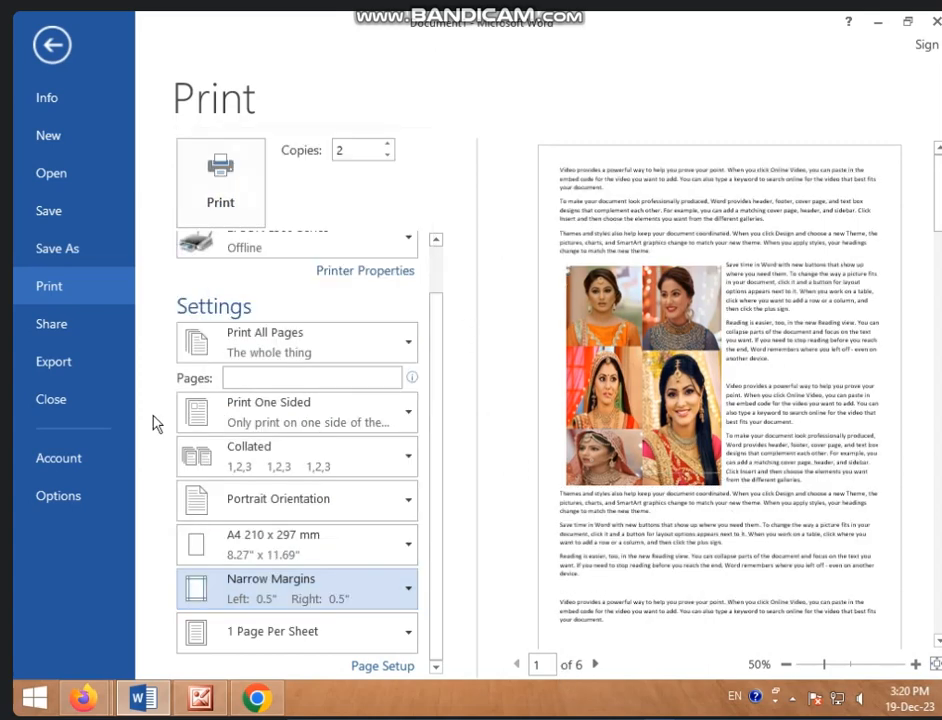
{"action": "left_click", "coordinate": [303, 585]}
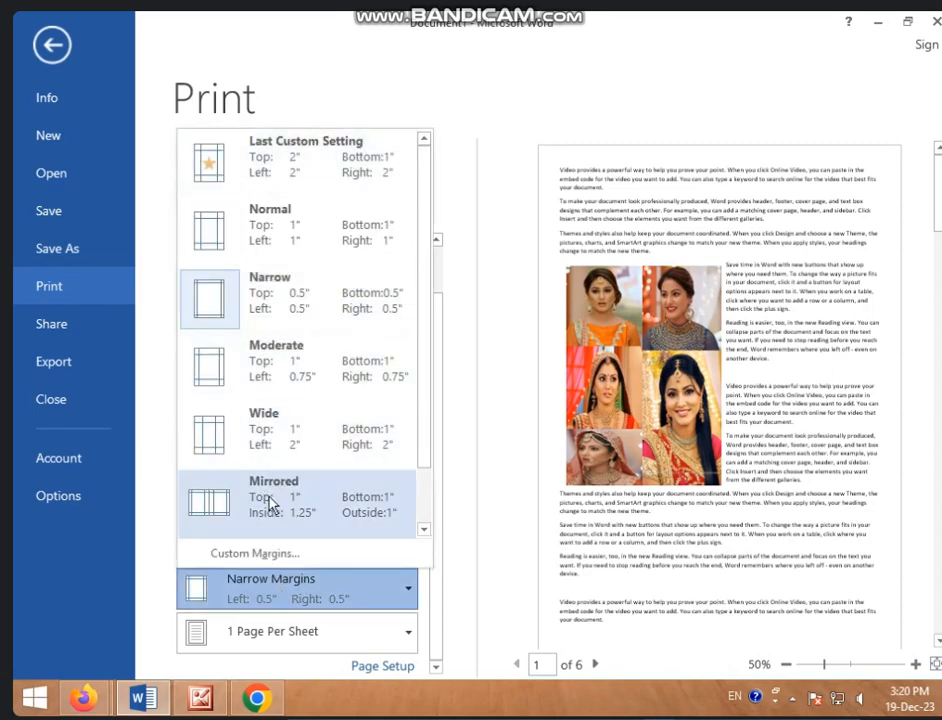
{"action": "left_click", "coordinate": [287, 435]}
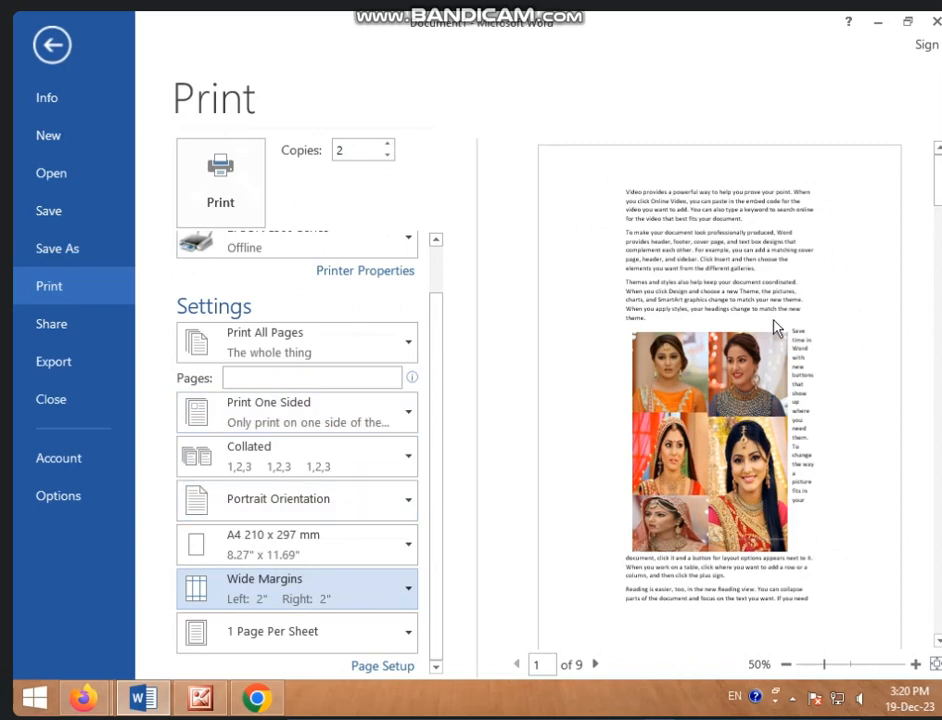
{"action": "left_click", "coordinate": [269, 588]}
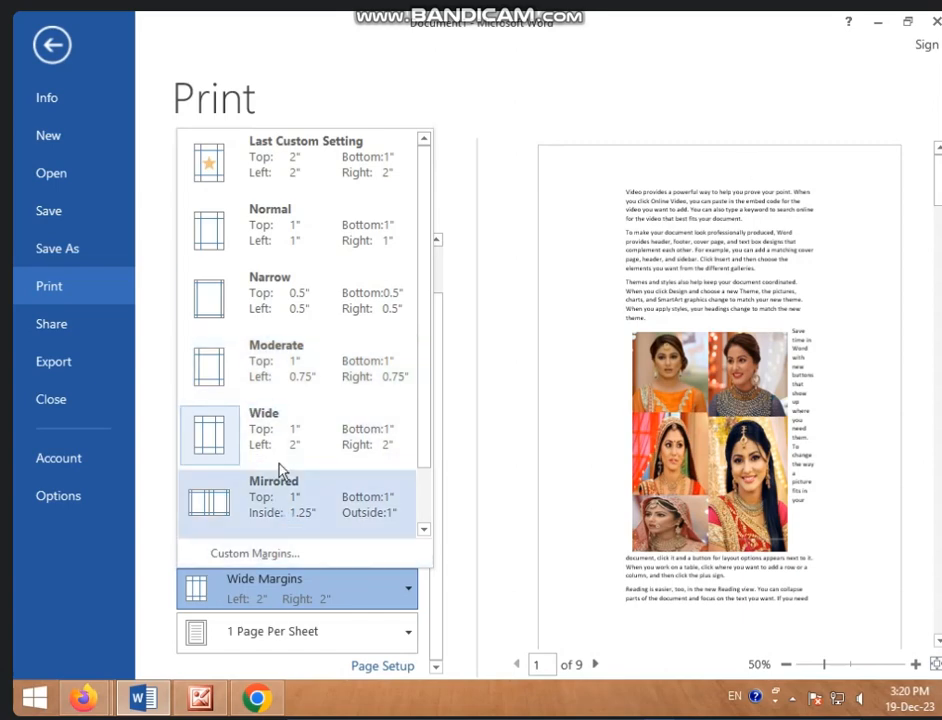
{"action": "left_click", "coordinate": [273, 170]}
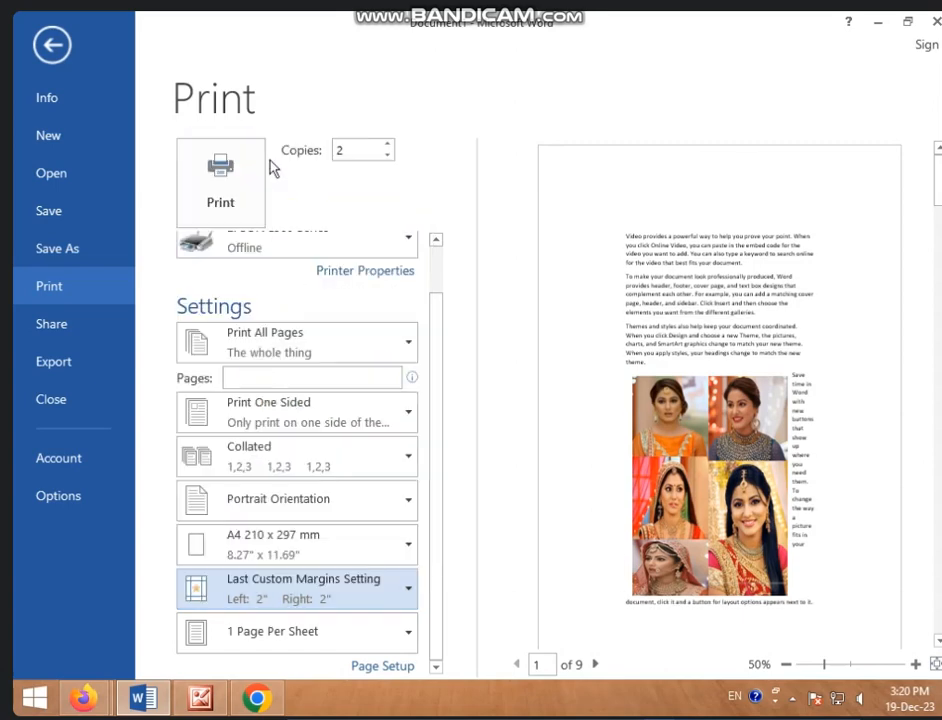
Check the custom margins in Page Setup without changing them, and apply the Normal margins preset
{"action": "left_click", "coordinate": [262, 600]}
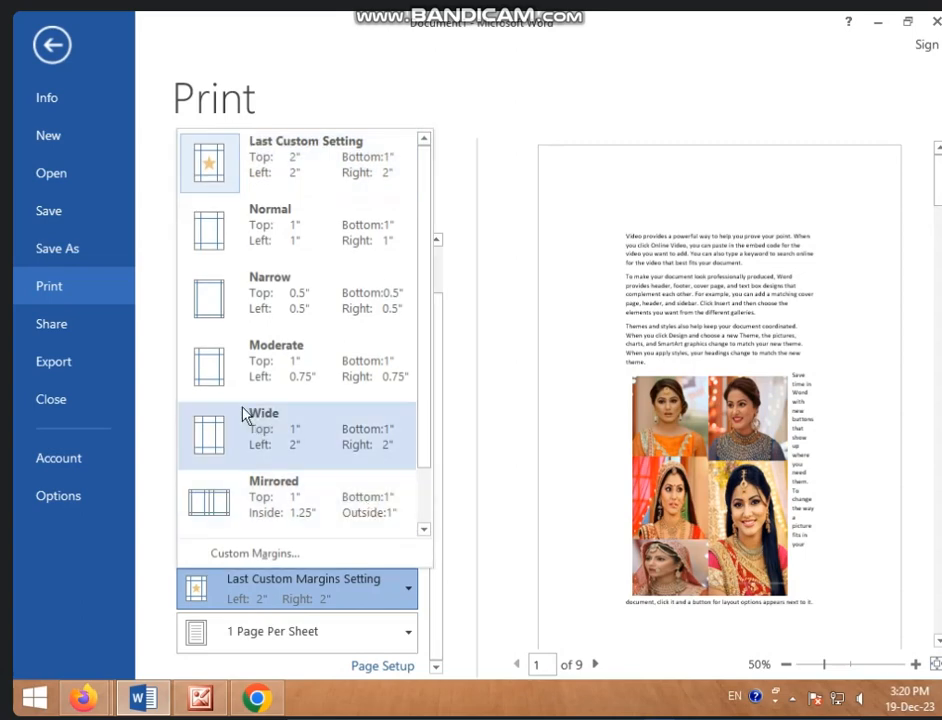
{"action": "scroll", "coordinate": [243, 416], "scroll_direction": "down", "scroll_amount": 1}
{"action": "scroll", "coordinate": [250, 416], "scroll_direction": "up", "scroll_amount": 1}
{"action": "scroll", "coordinate": [256, 420], "scroll_direction": "down", "scroll_amount": 1}
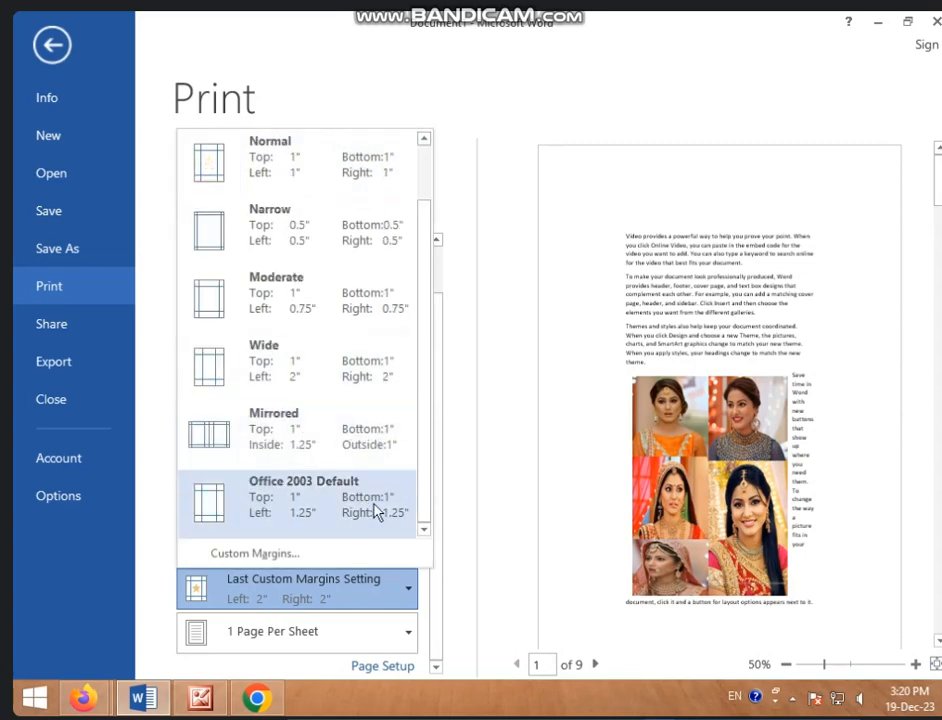
{"action": "left_click", "coordinate": [256, 553]}
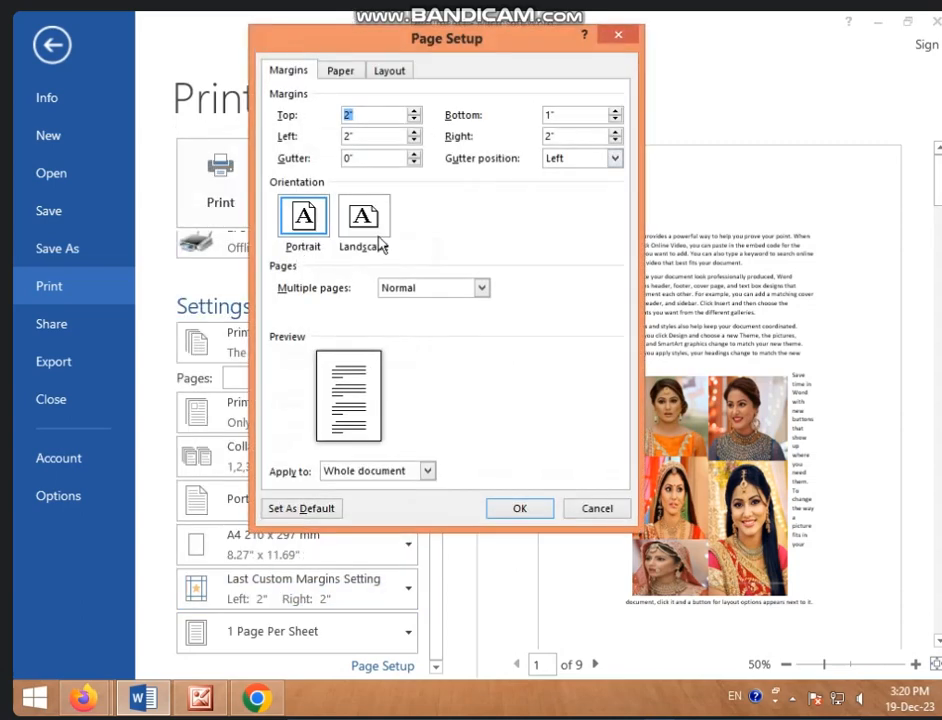
{"action": "left_click", "coordinate": [585, 512]}
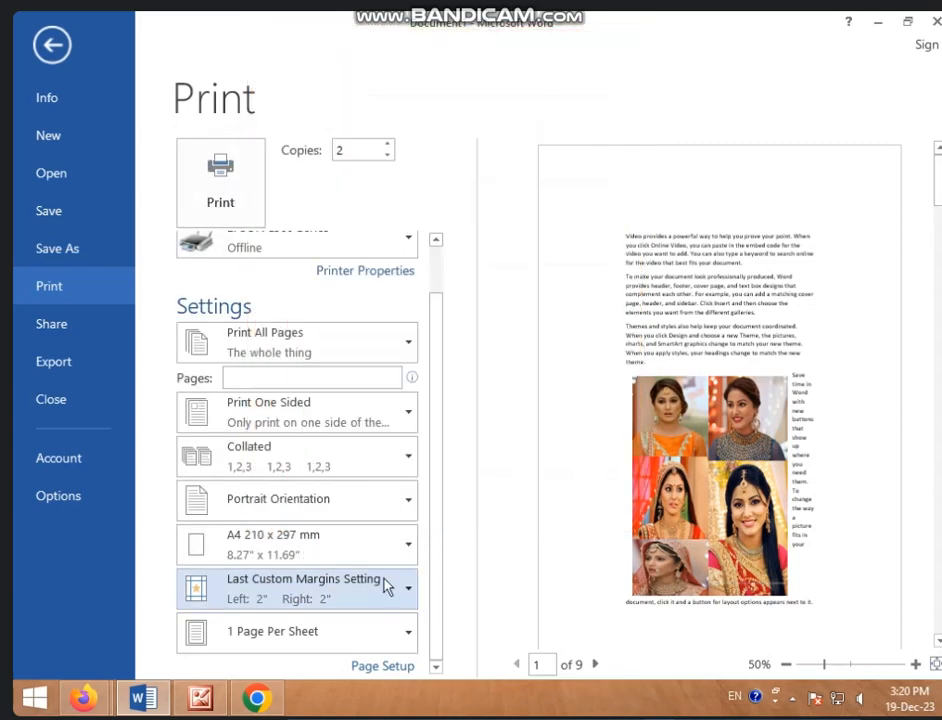
{"action": "left_click", "coordinate": [261, 597]}
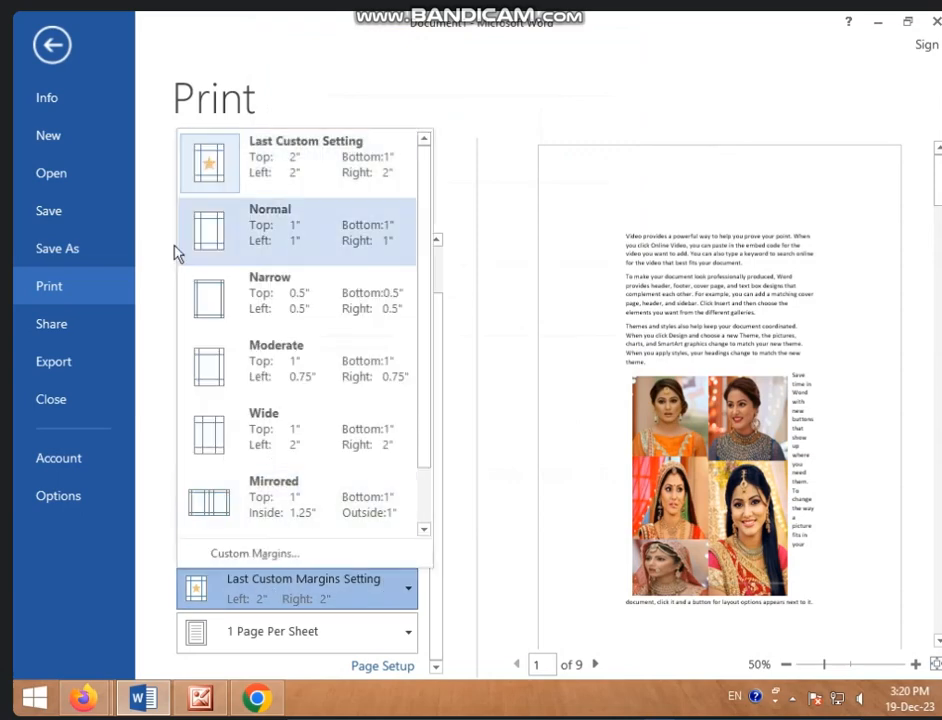
{"action": "left_click", "coordinate": [280, 231]}
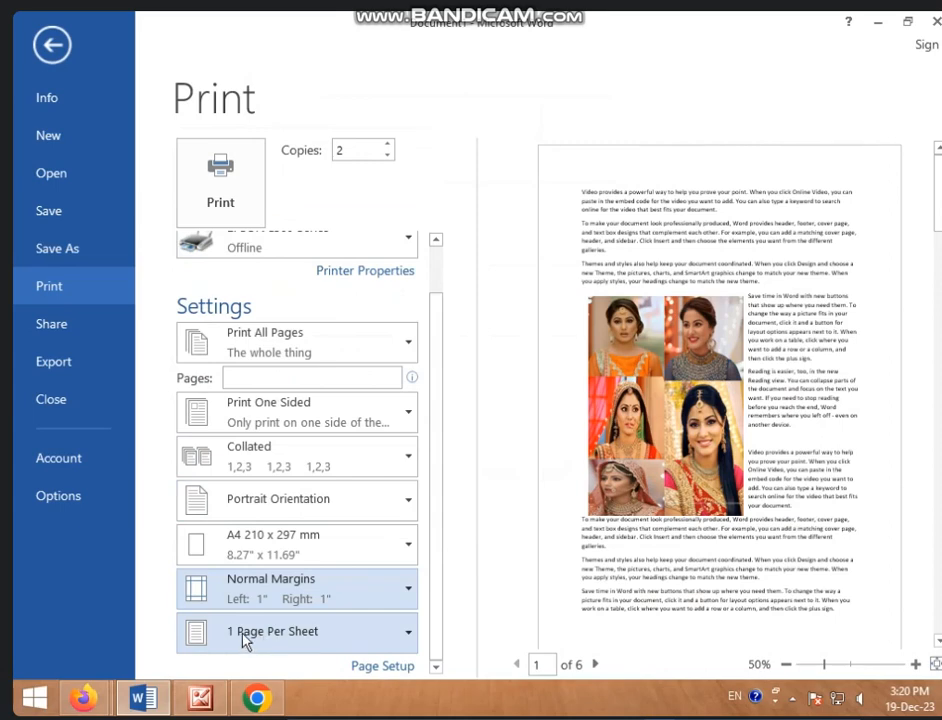
Set the printout to 2 pages per sheet
{"action": "left_click", "coordinate": [318, 643]}
{"action": "left_click", "coordinate": [318, 643]}
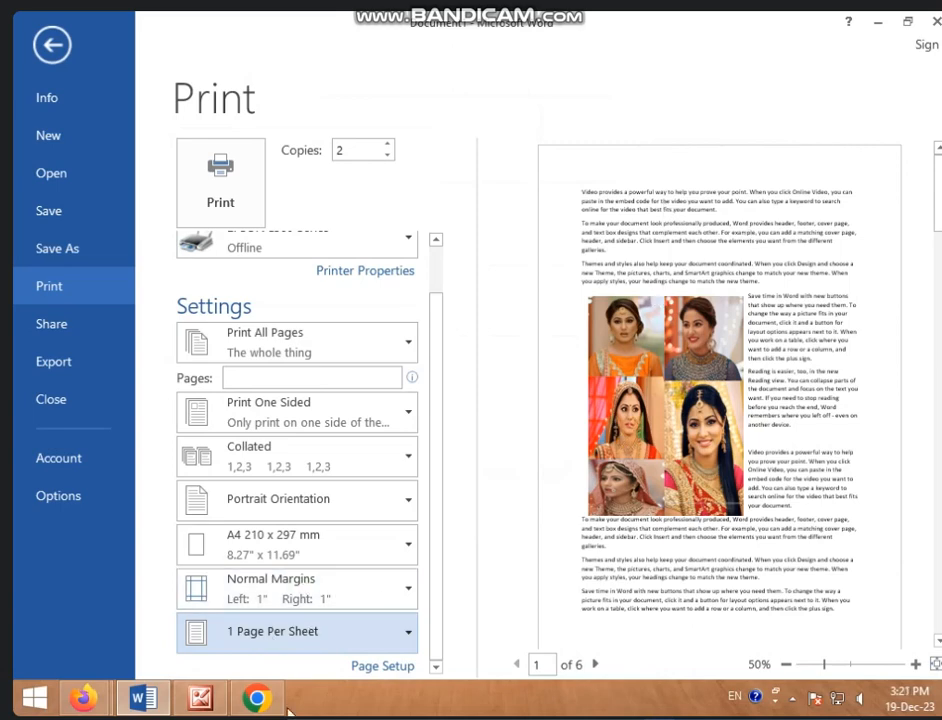
{"action": "left_click", "coordinate": [302, 644]}
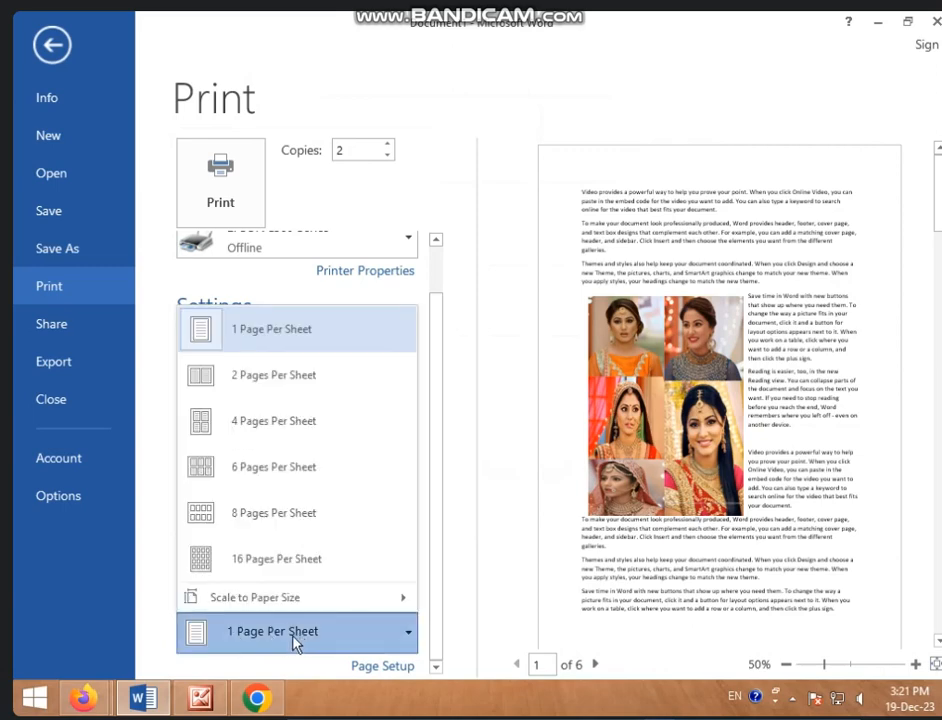
{"action": "left_click", "coordinate": [278, 387]}
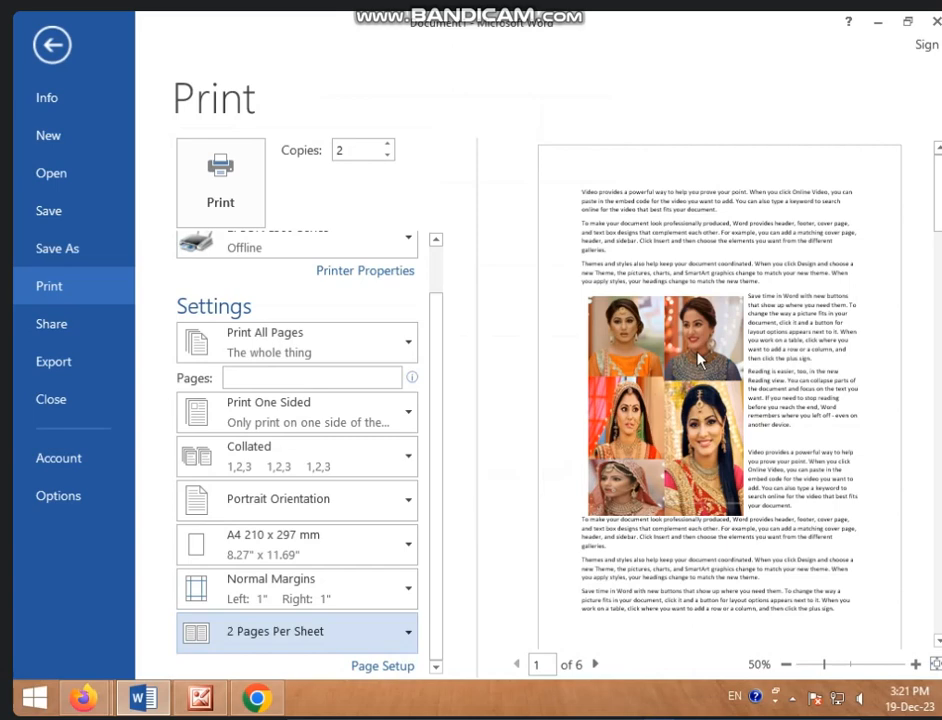
Change the print orientation to Landscape and check the preview pages
{"action": "left_click", "coordinate": [315, 508]}
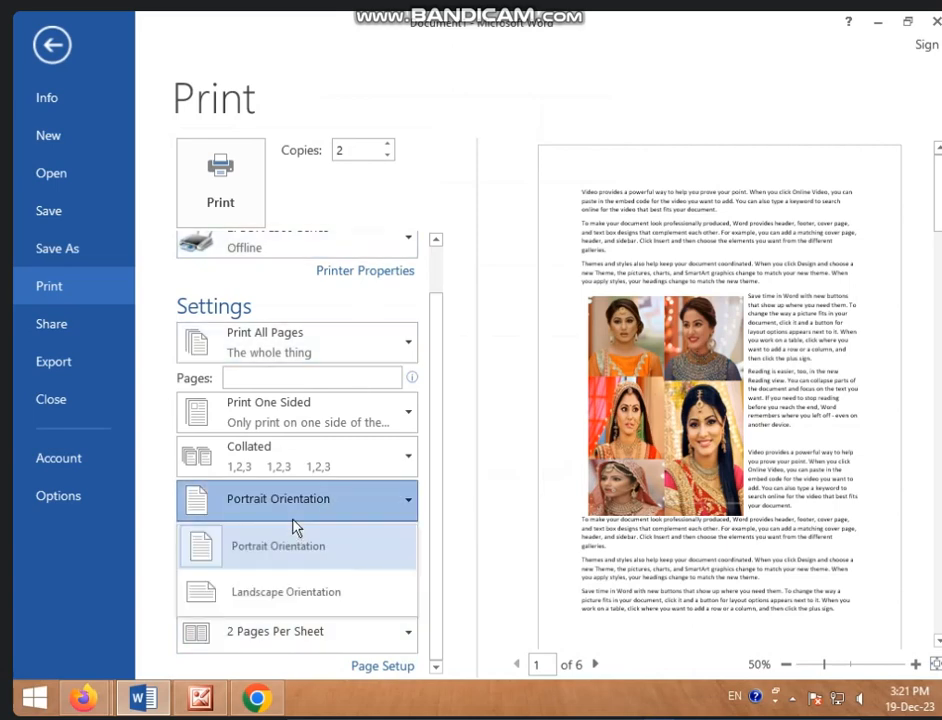
{"action": "left_click", "coordinate": [246, 605]}
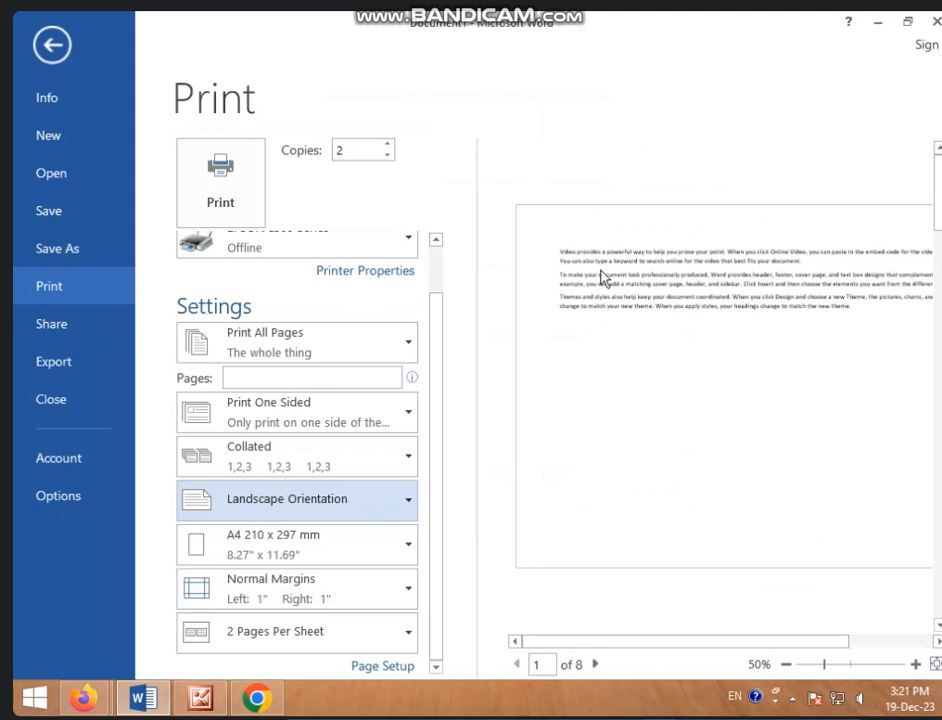
{"action": "left_click", "coordinate": [595, 665]}
{"action": "left_click", "coordinate": [516, 665]}
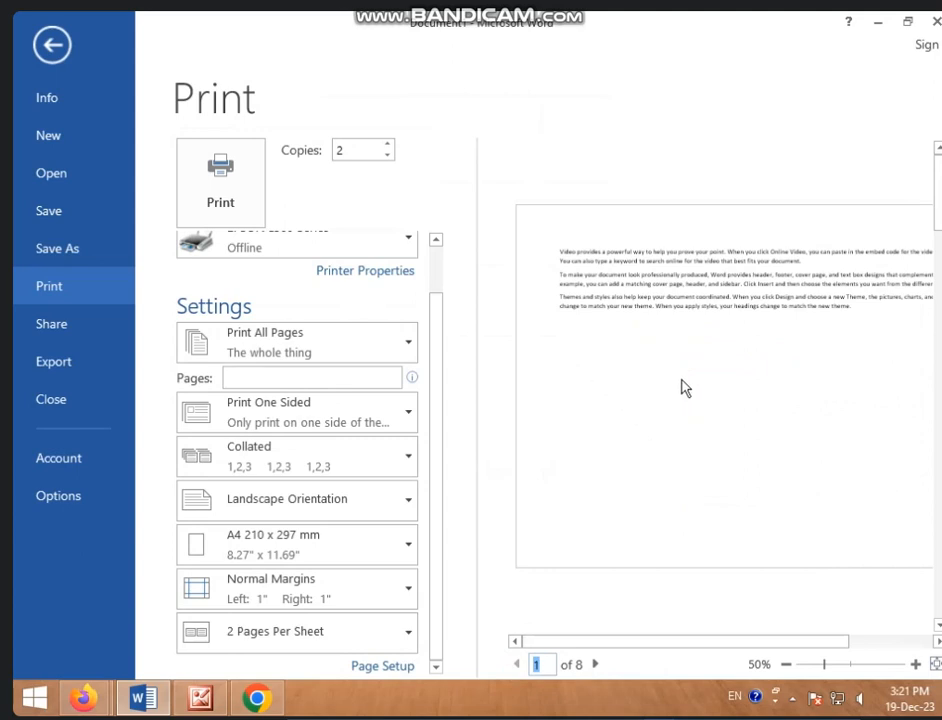
Set the printout to 4 pages per sheet and inspect all pages together in the preview
{"action": "left_click", "coordinate": [267, 640]}
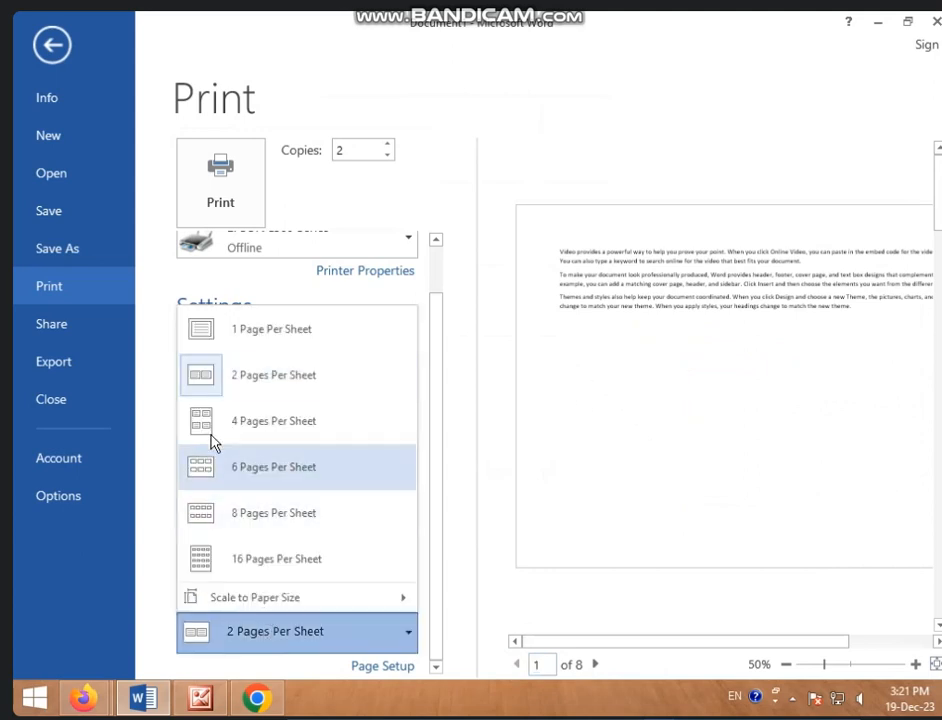
{"action": "left_click", "coordinate": [317, 434]}
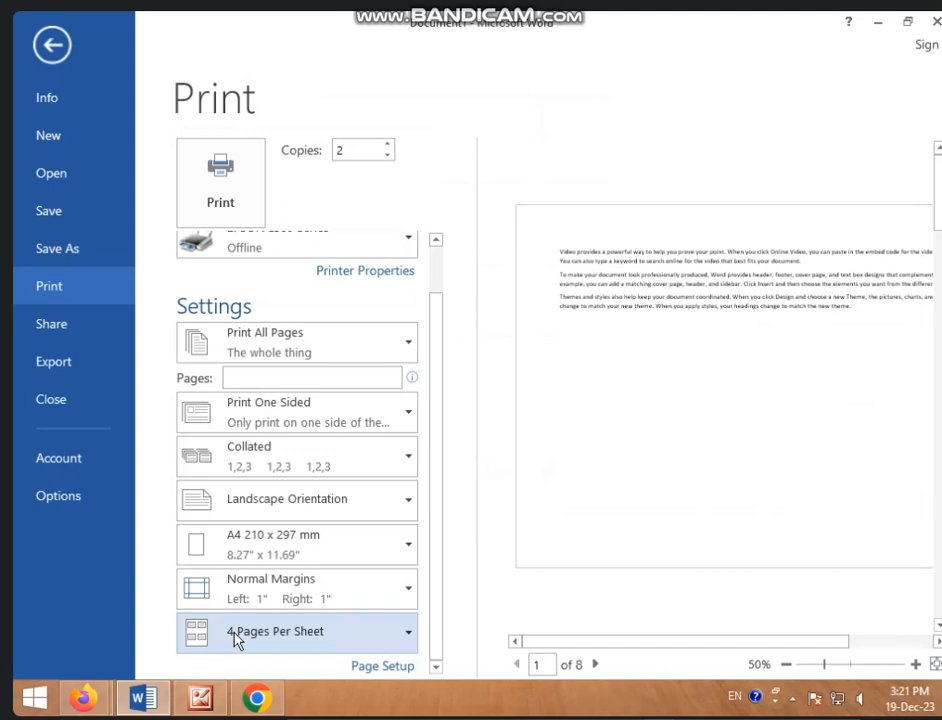
{"action": "left_click", "coordinate": [786, 668]}
{"action": "left_click", "coordinate": [786, 668]}
{"action": "left_click", "coordinate": [786, 668]}
{"action": "left_click", "coordinate": [786, 668]}
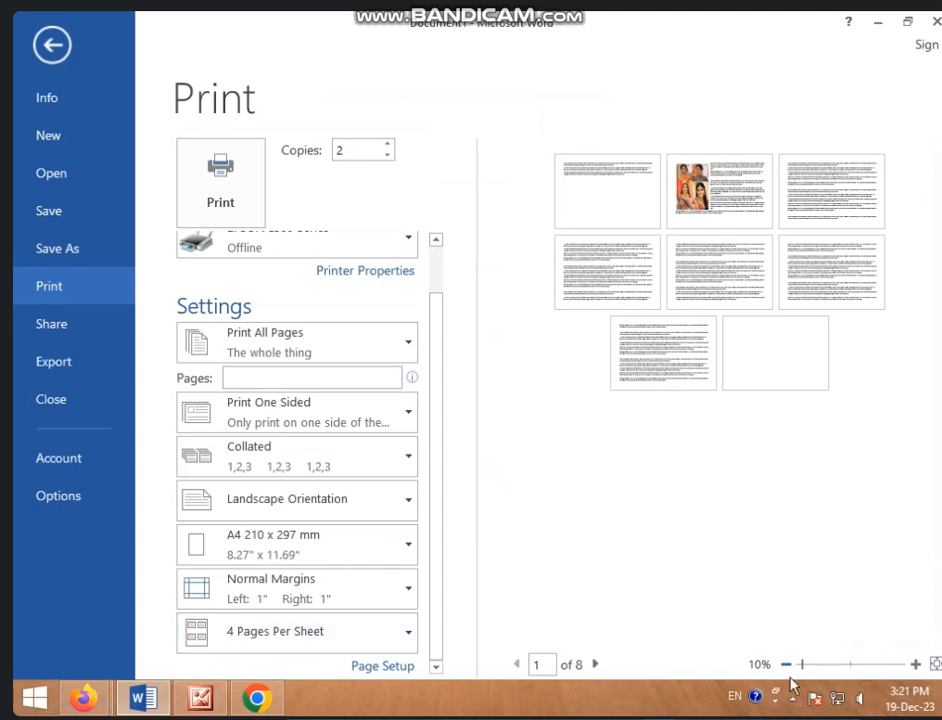
{"action": "left_click", "coordinate": [830, 664]}
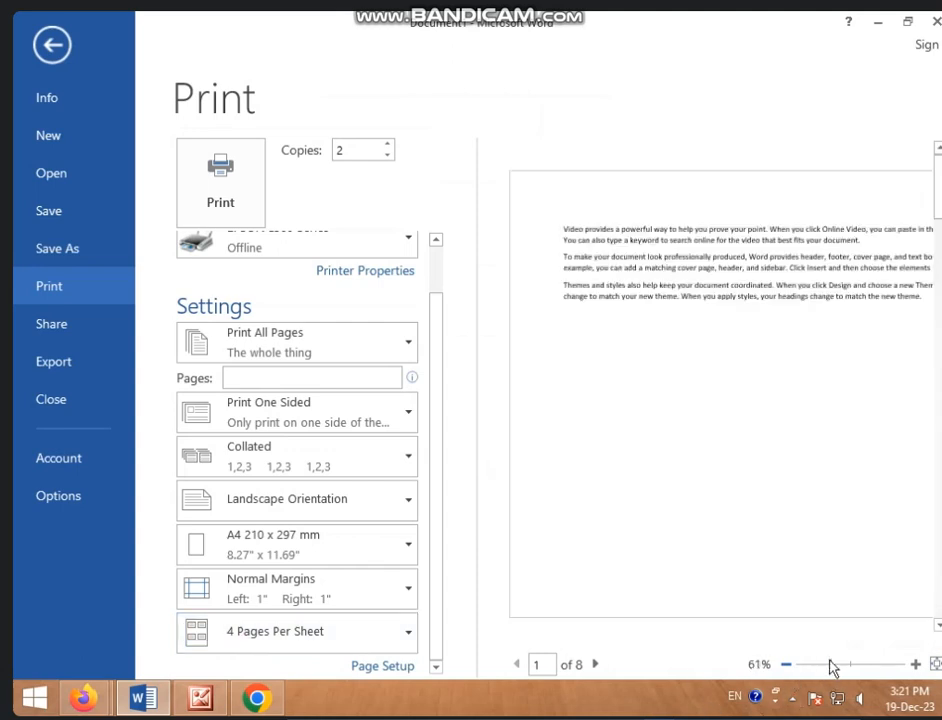
Set the printout to 1 page per sheet and send the document to the EPSON L360 Series printer
{"action": "left_click", "coordinate": [242, 640]}
{"action": "left_click", "coordinate": [210, 331]}
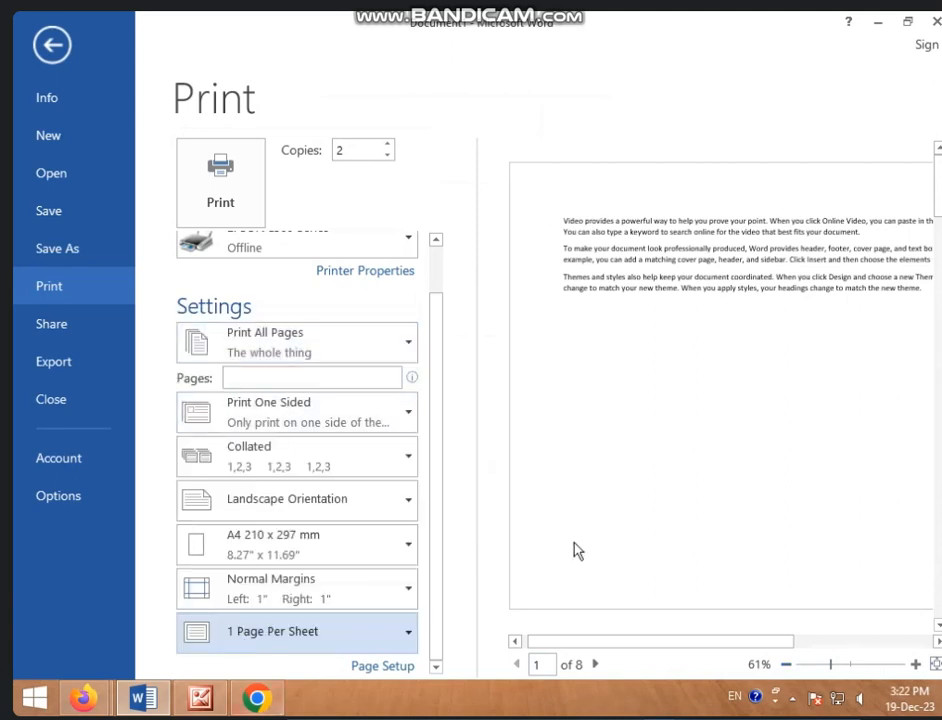
{"action": "scroll", "coordinate": [320, 310], "scroll_direction": "up", "scroll_amount": 2}
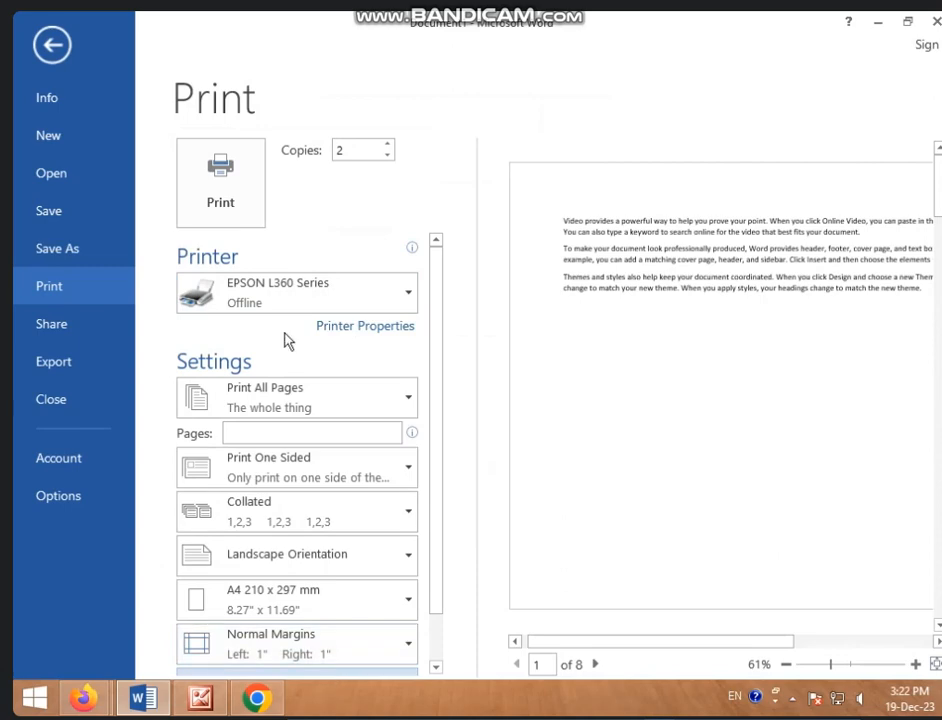
{"action": "left_click", "coordinate": [222, 205]}
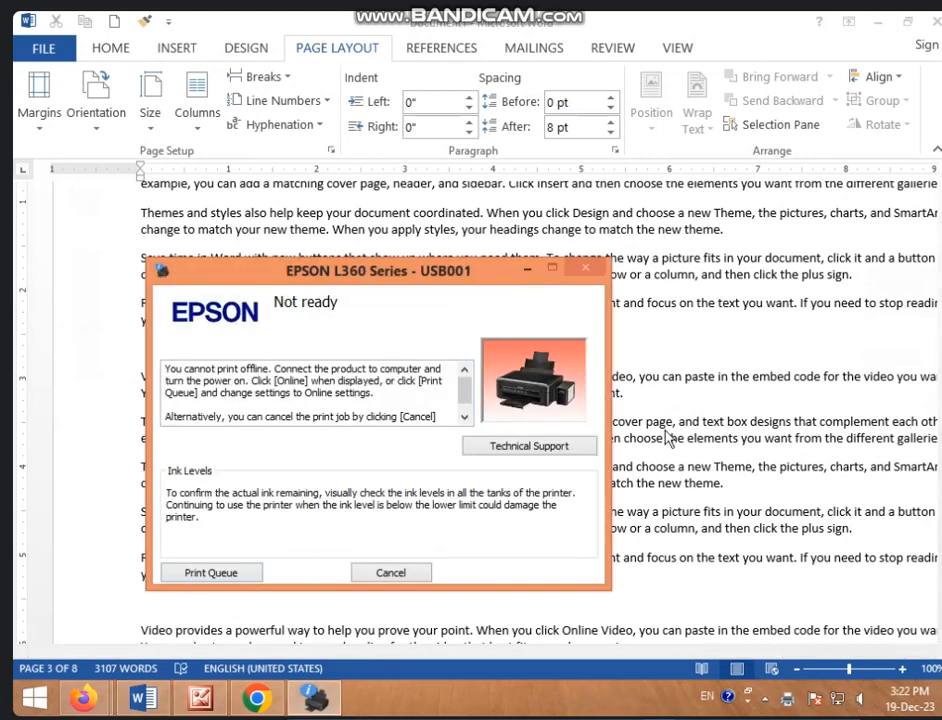
Cancel the EPSON print job and reopen the document's print settings
{"action": "left_click", "coordinate": [398, 573]}
{"action": "left_click", "coordinate": [393, 574]}
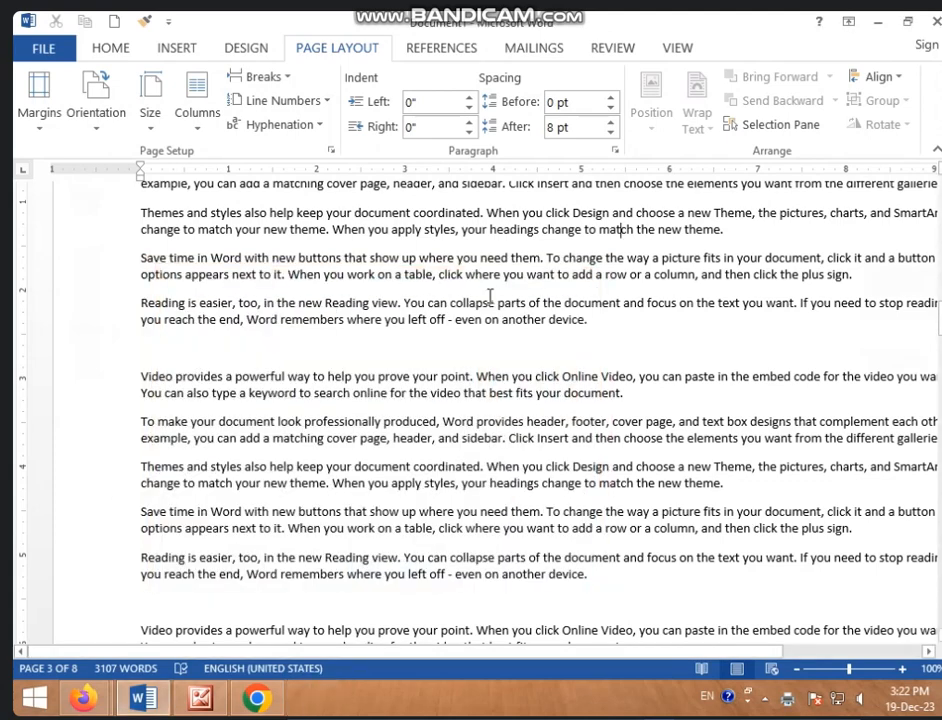
{"action": "left_click", "coordinate": [30, 55]}
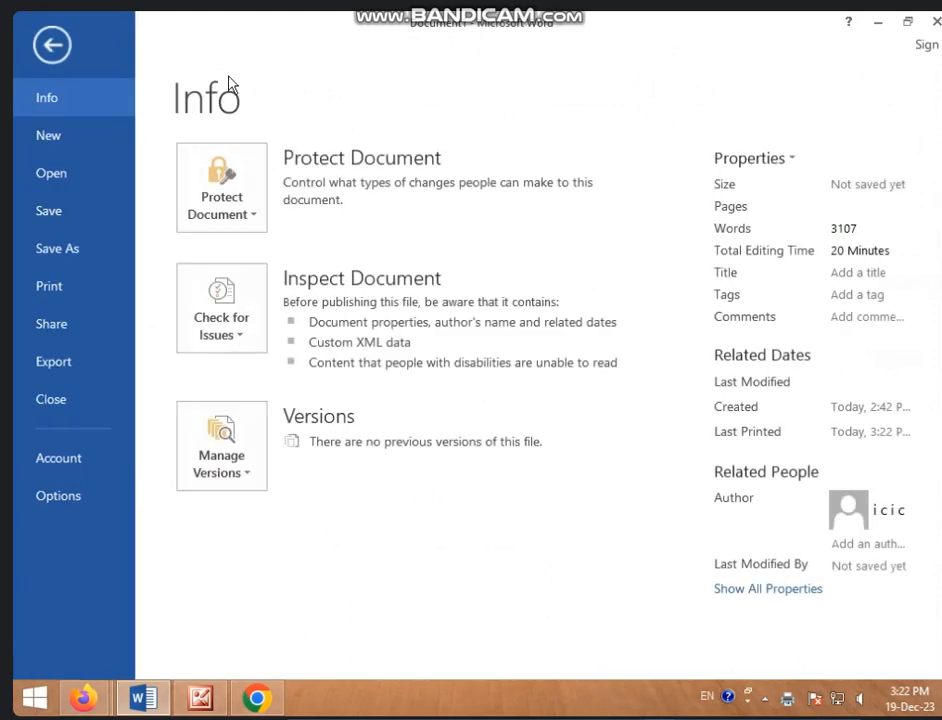
{"action": "left_click", "coordinate": [52, 286]}
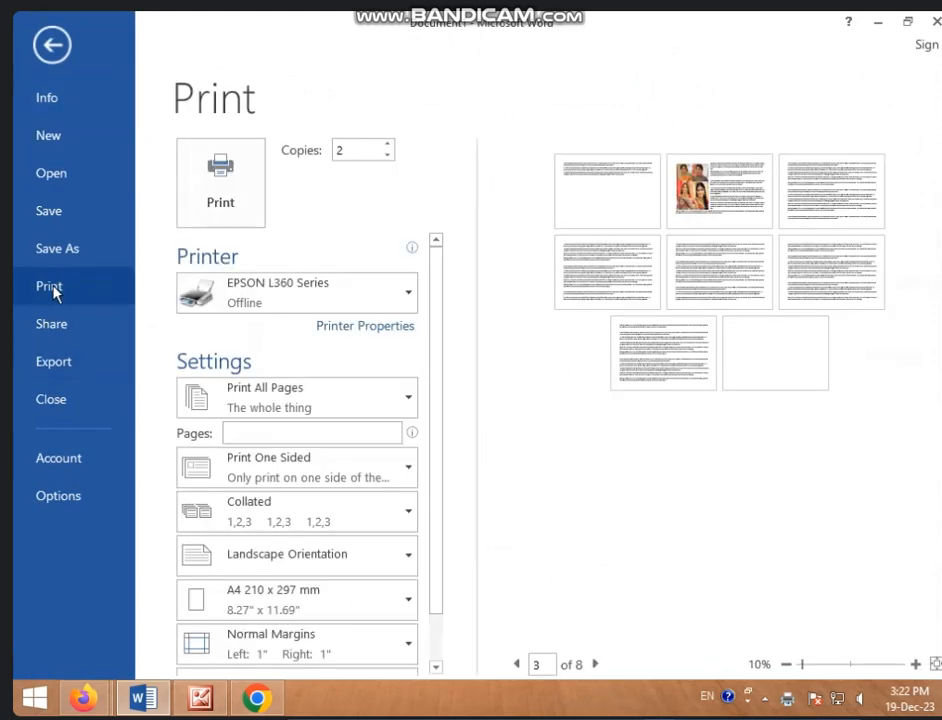
Set the print orientation to Portrait, keeping all pages selected for printing
{"action": "left_click", "coordinate": [349, 150]}
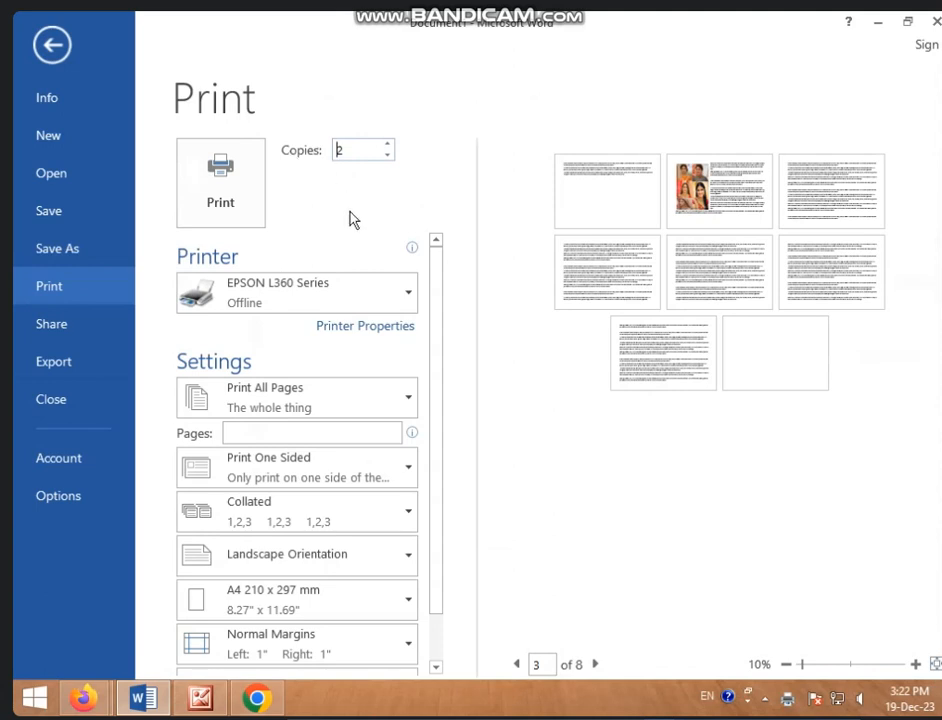
{"action": "scroll", "coordinate": [353, 385], "scroll_direction": "down", "scroll_amount": 1}
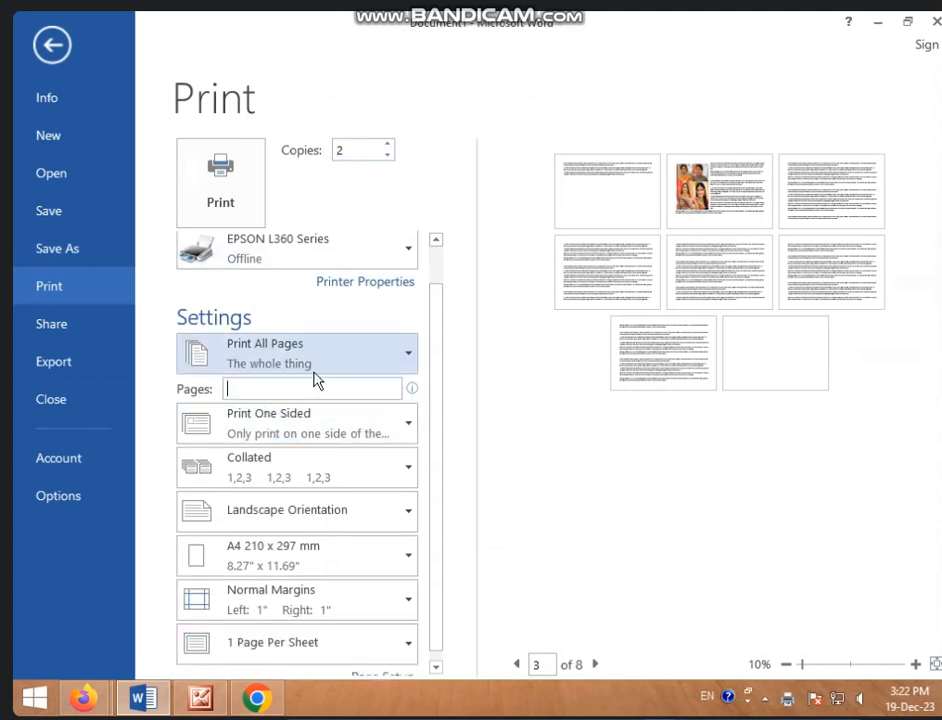
{"action": "left_click", "coordinate": [281, 347]}
{"action": "left_click", "coordinate": [280, 345]}
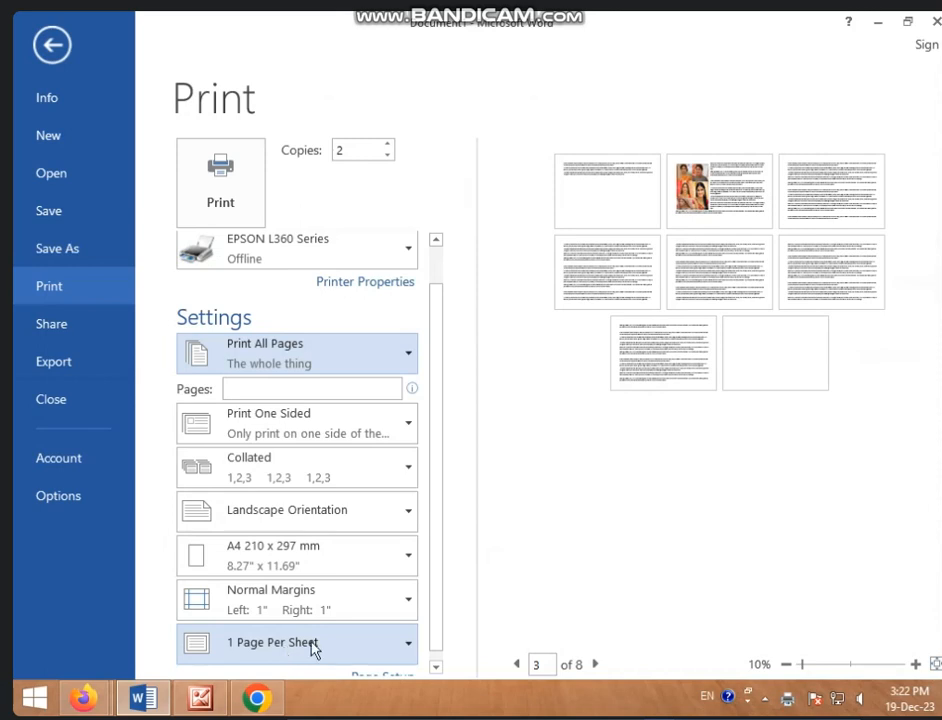
{"action": "left_click", "coordinate": [294, 511]}
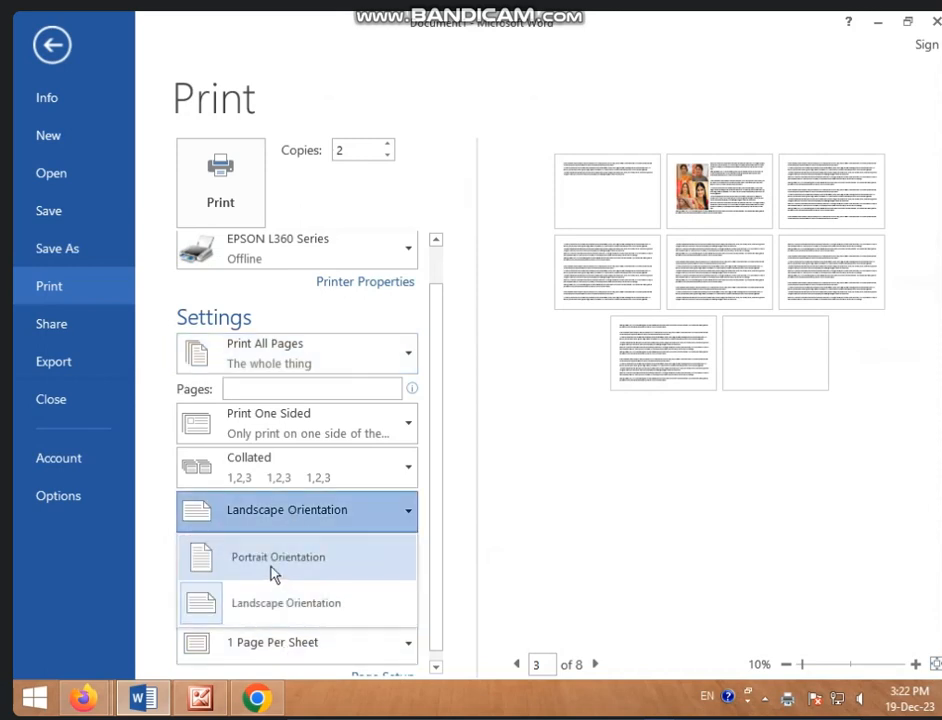
{"action": "left_click", "coordinate": [275, 572]}
{"action": "left_click", "coordinate": [841, 665]}
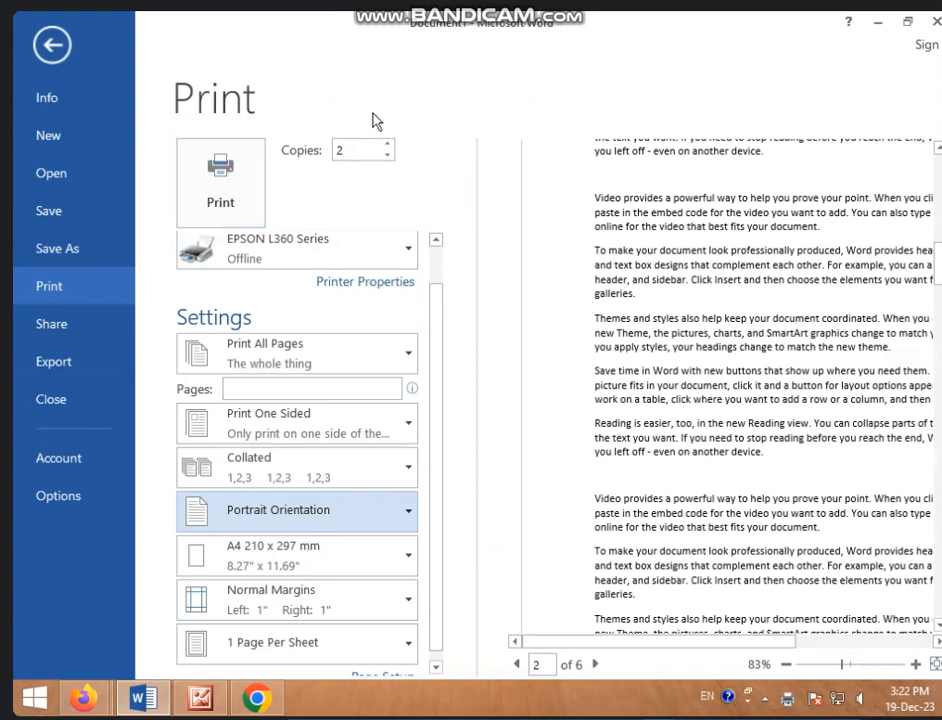
Set the number of copies to 1 and return to the document
{"action": "double_click", "coordinate": [354, 149]}
{"action": "type", "text": "1"}
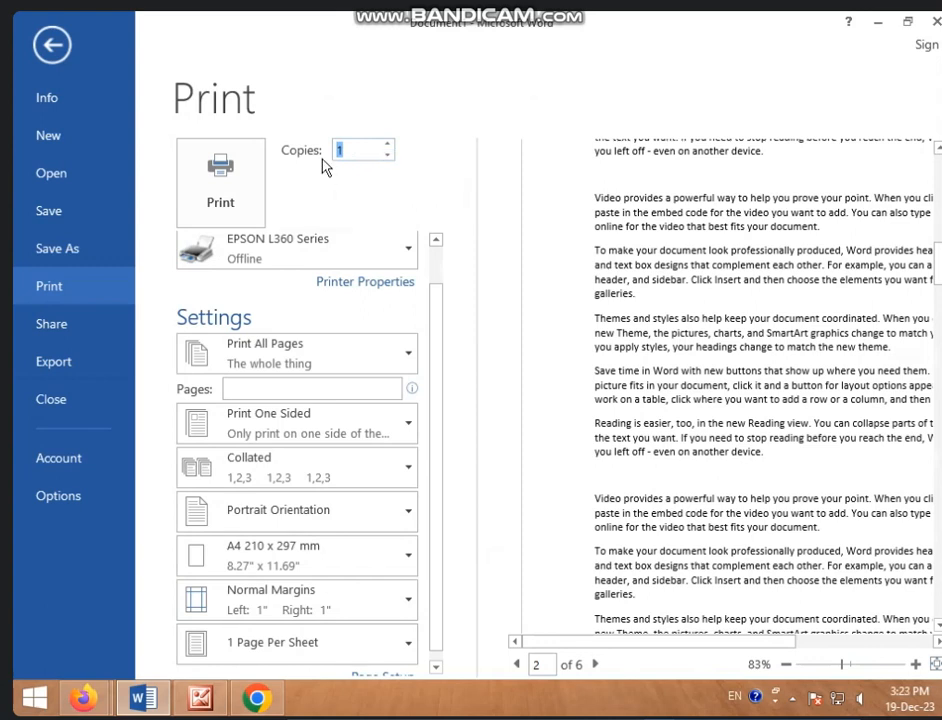
{"action": "left_click", "coordinate": [55, 46]}
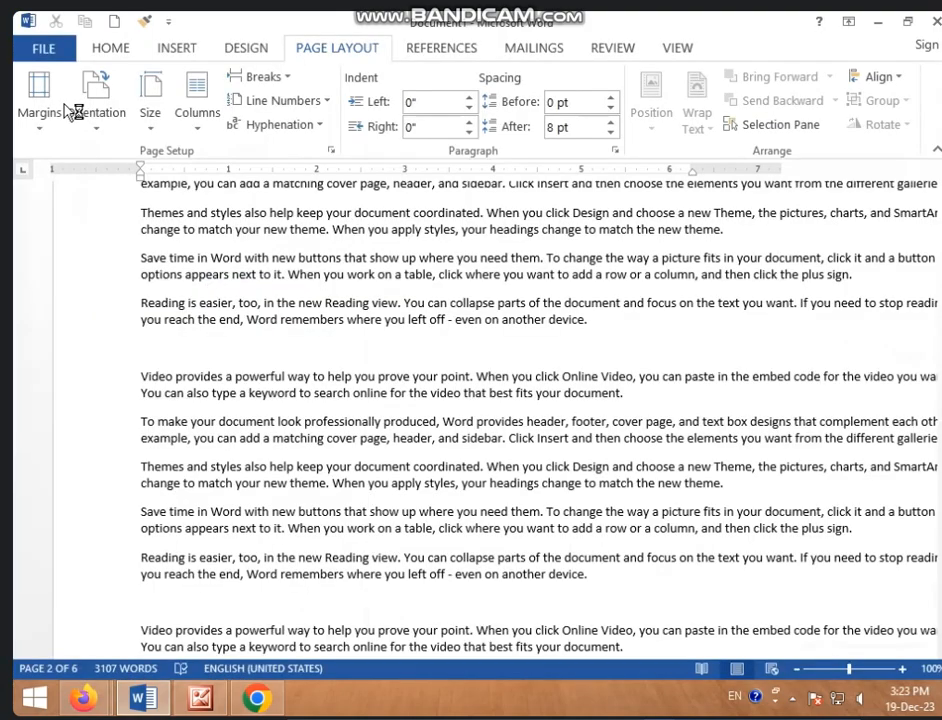
Delete all the text in the document
{"action": "key", "text": "ctrl+a"}
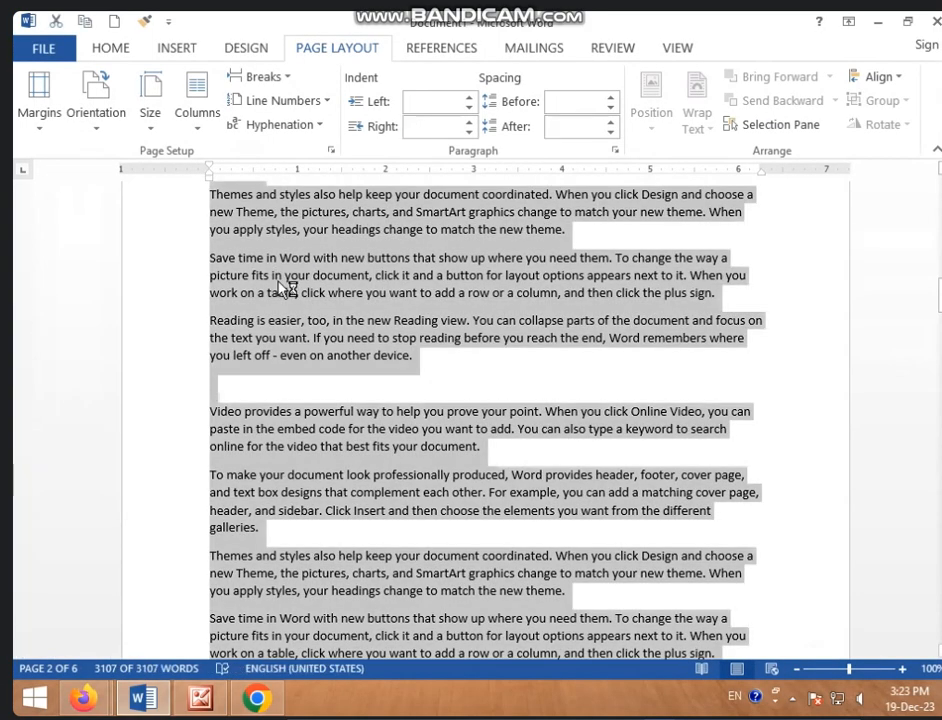
{"action": "key", "text": "Delete"}
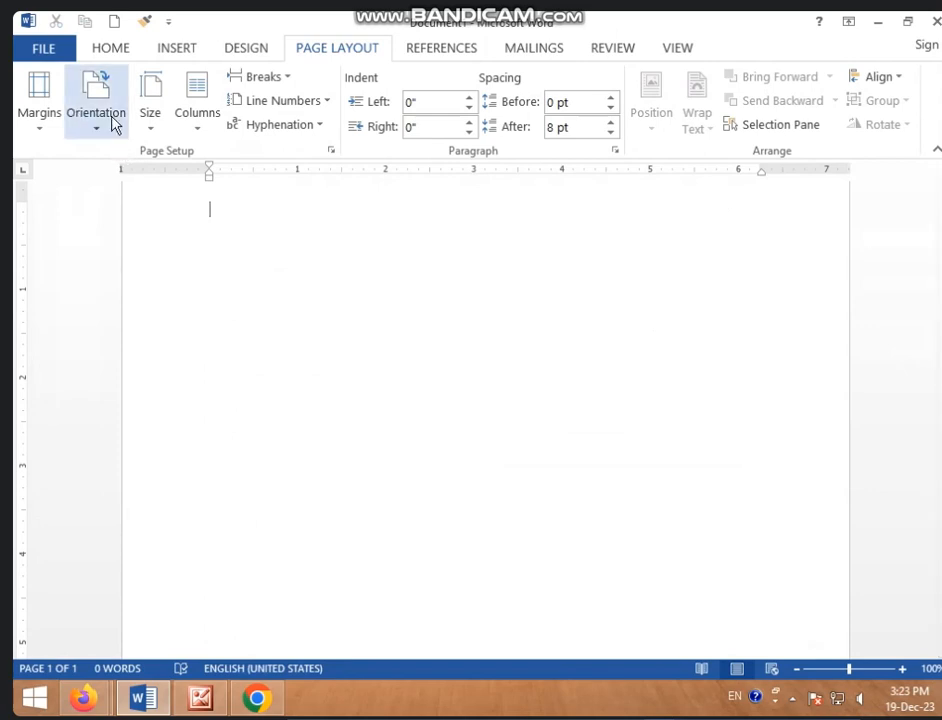
Set the number of print copies to 2 in the print settings and return to the document
{"action": "key", "text": "ctrl+p"}
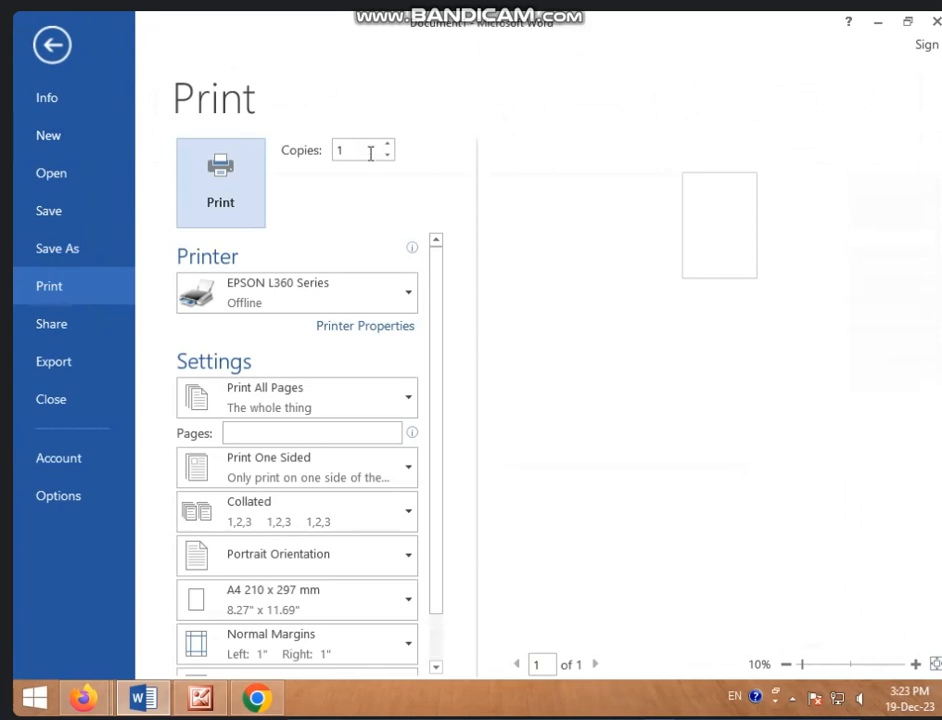
{"action": "left_click", "coordinate": [370, 153]}
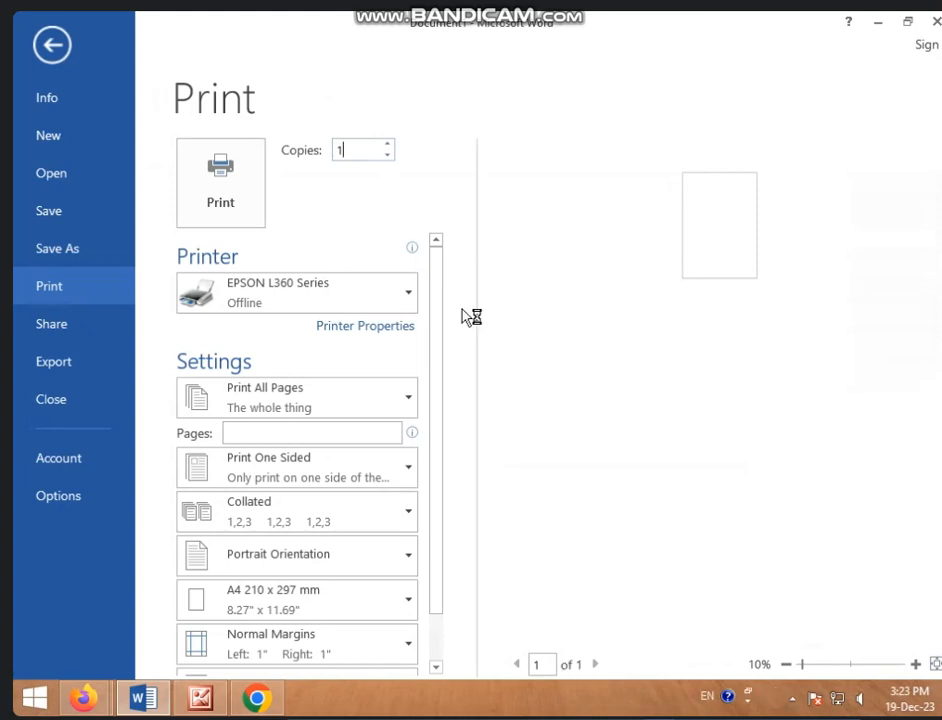
{"action": "left_click", "coordinate": [388, 145]}
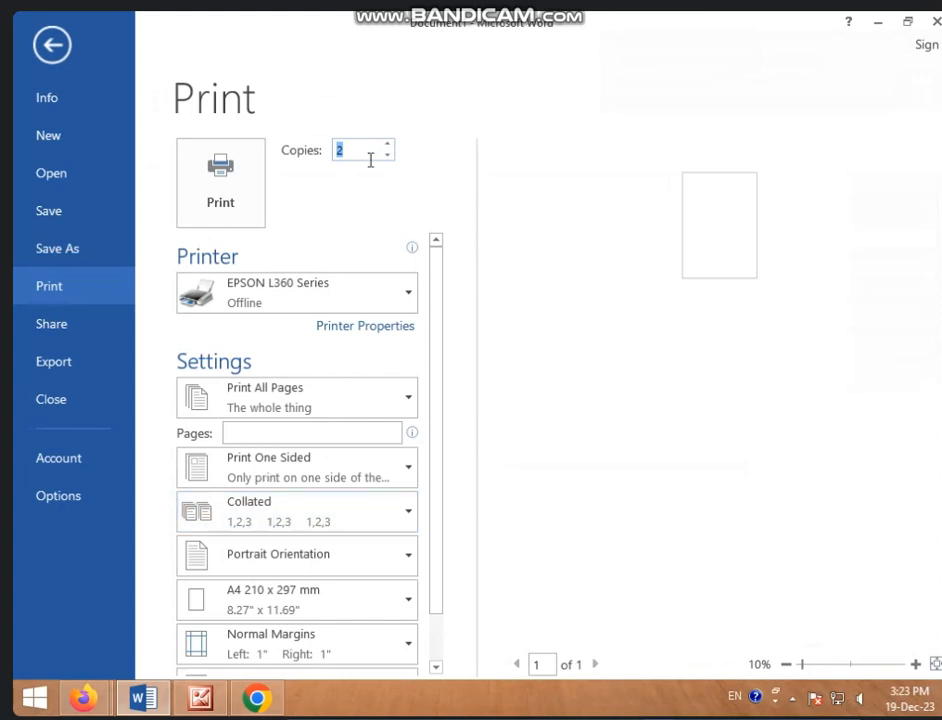
{"action": "left_click", "coordinate": [54, 47]}
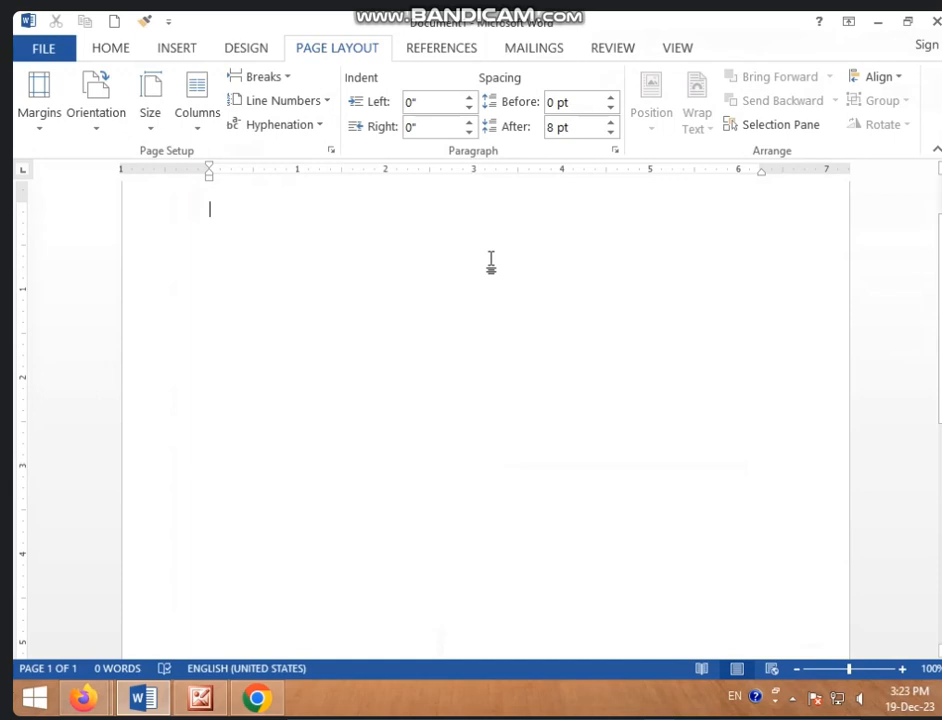
Fill the blank document with sample paragraphs using the =RAND() formula
{"action": "left_click", "coordinate": [424, 56]}
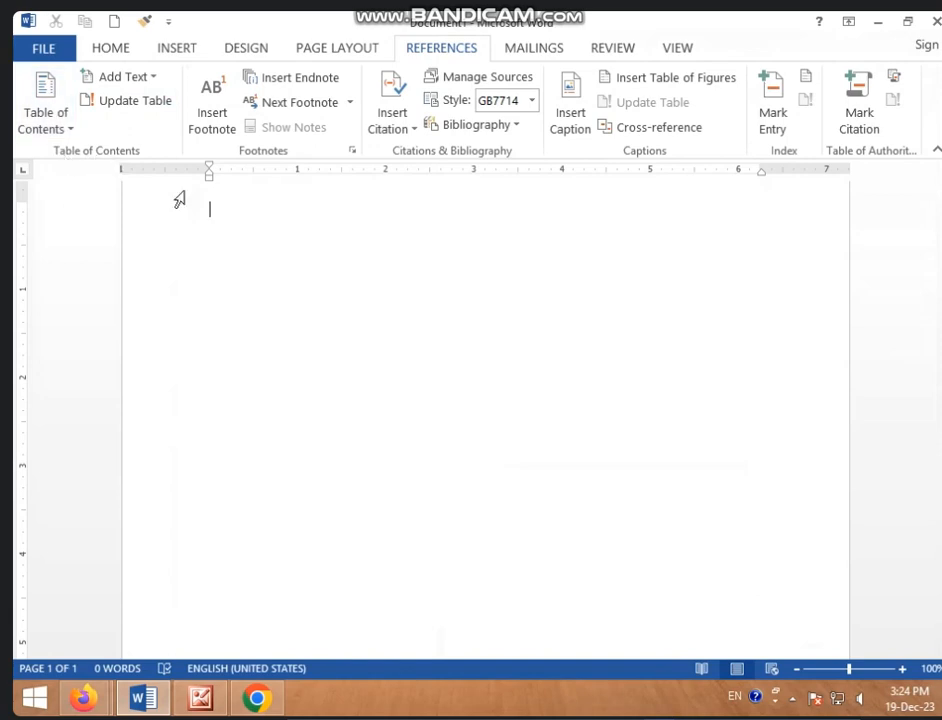
{"action": "scroll", "coordinate": [270, 230], "scroll_direction": "up", "scroll_amount": 2}
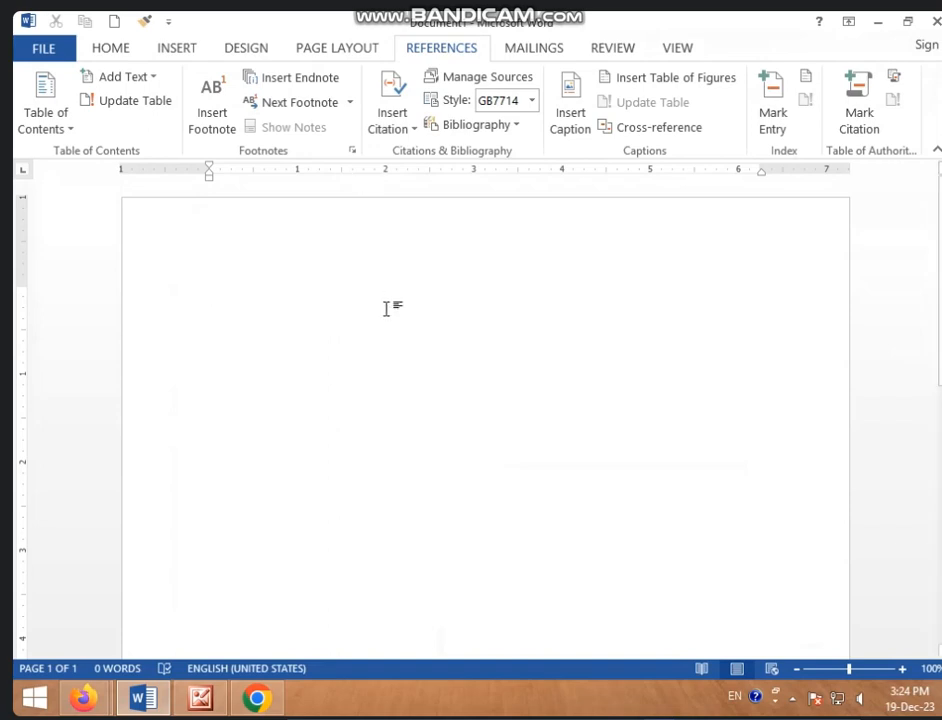
{"action": "type", "text": "=R"}
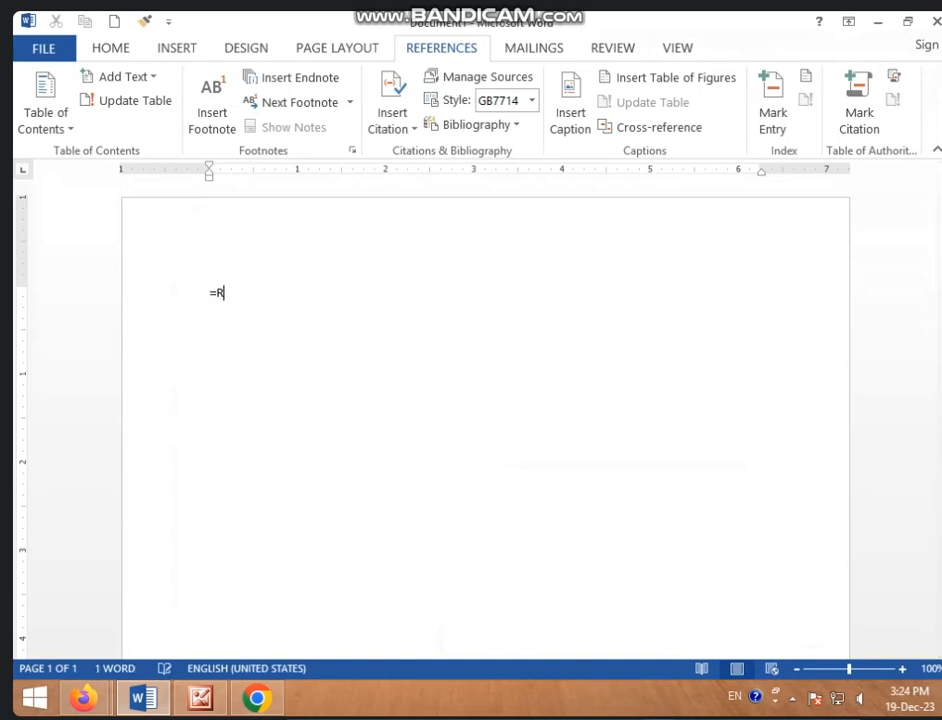
{"action": "type", "text": "AND()"}
{"action": "key", "text": "Return"}
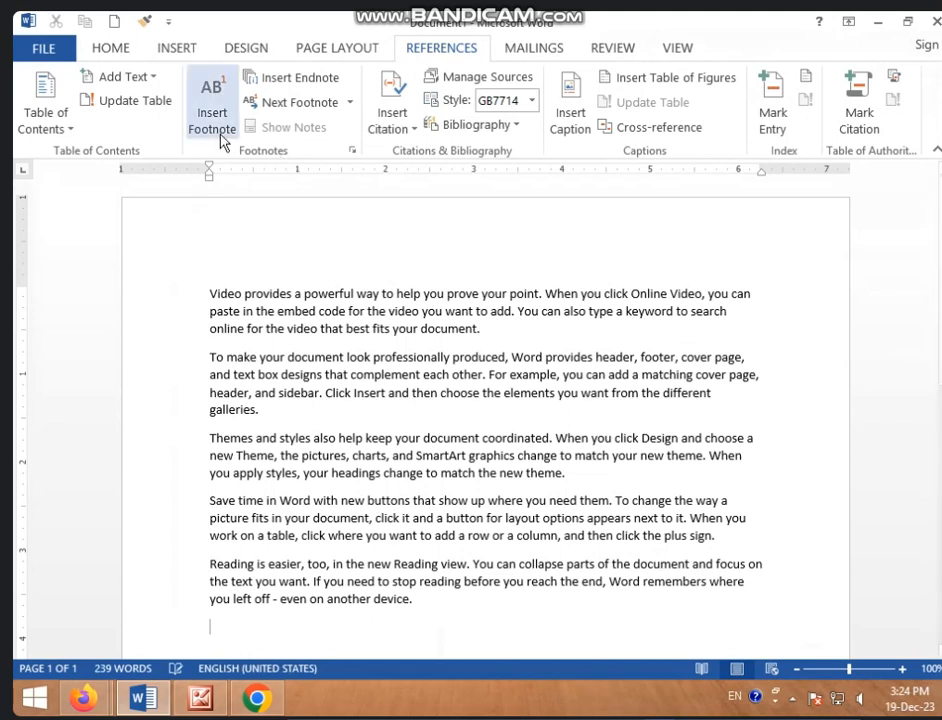
Add the title line "MS WORD 2013" above the first paragraph
{"action": "left_click", "coordinate": [210, 294]}
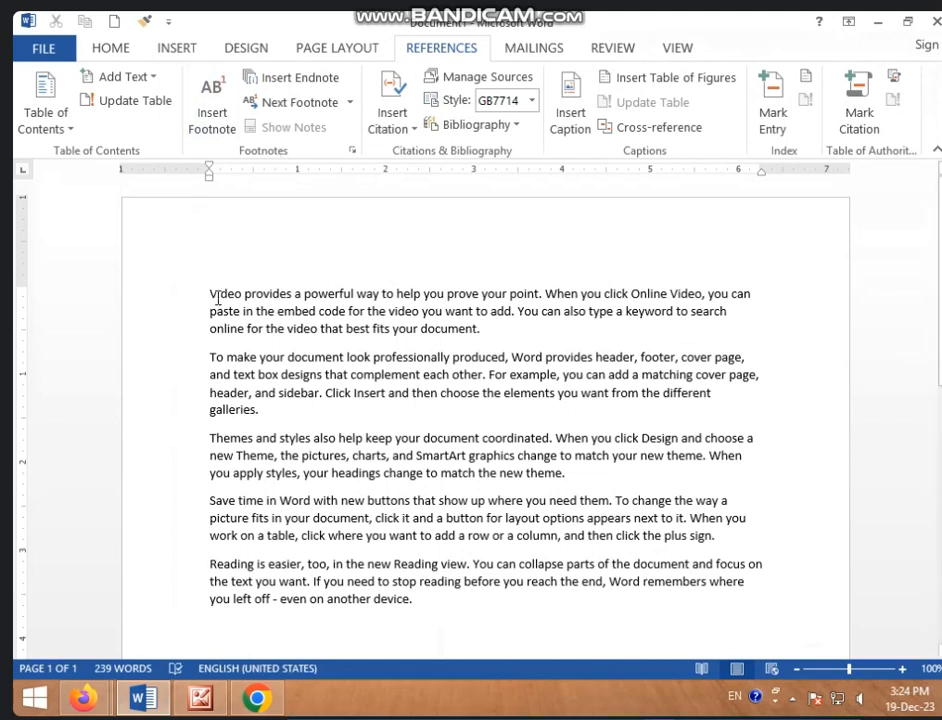
{"action": "key", "text": "Return"}
{"action": "key", "text": "Up"}
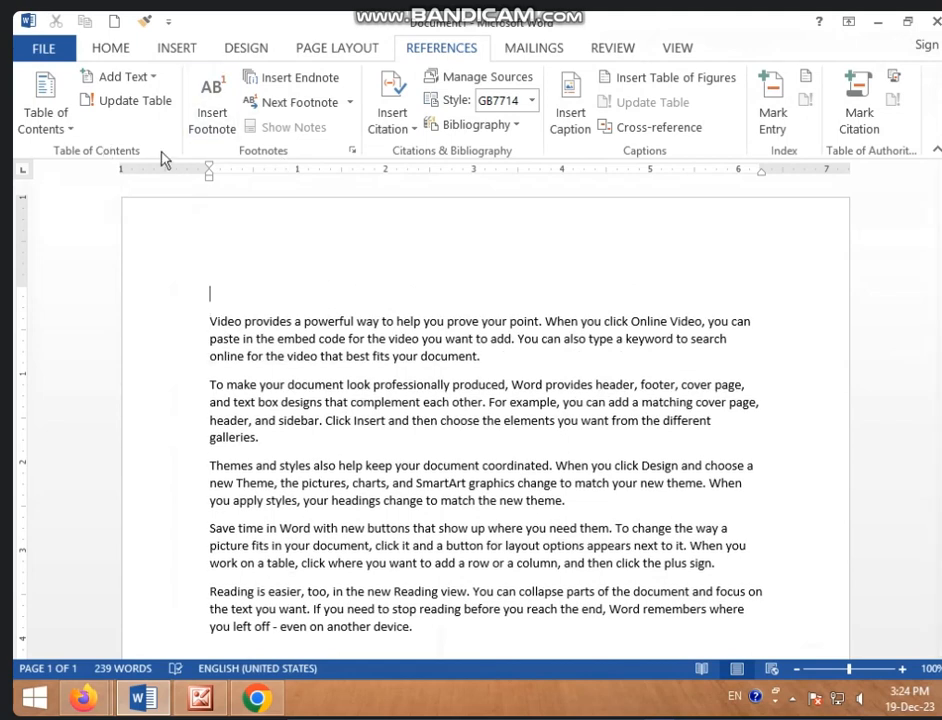
{"action": "type", "text": "MS WORD "}
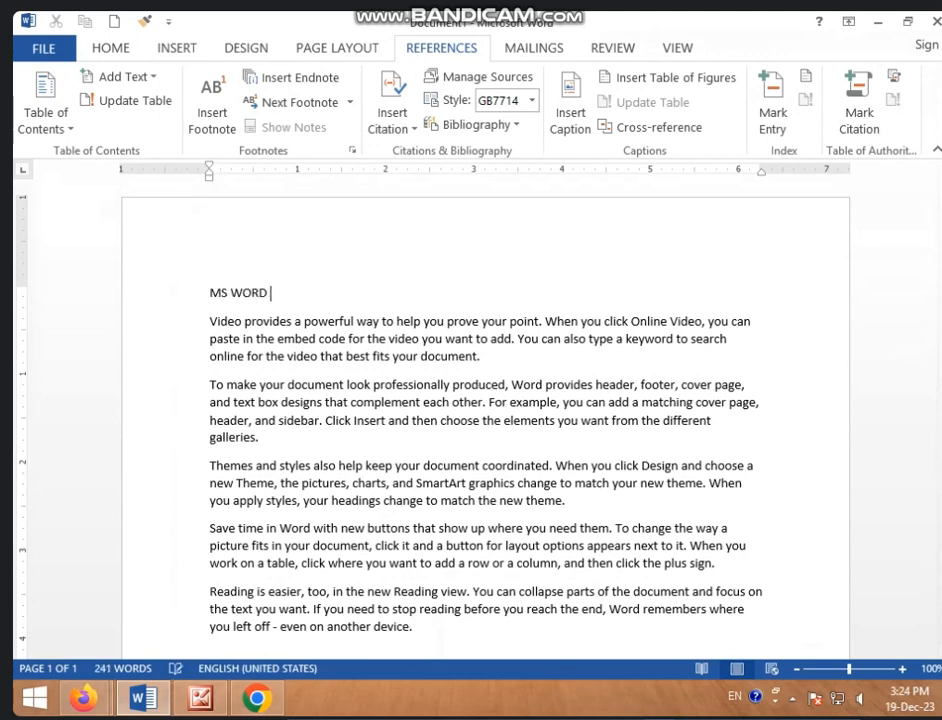
{"action": "type", "text": "2013"}
Apply the Heading 1 style to the "MS WORD 2013" title line
{"action": "left_click", "coordinate": [112, 47]}
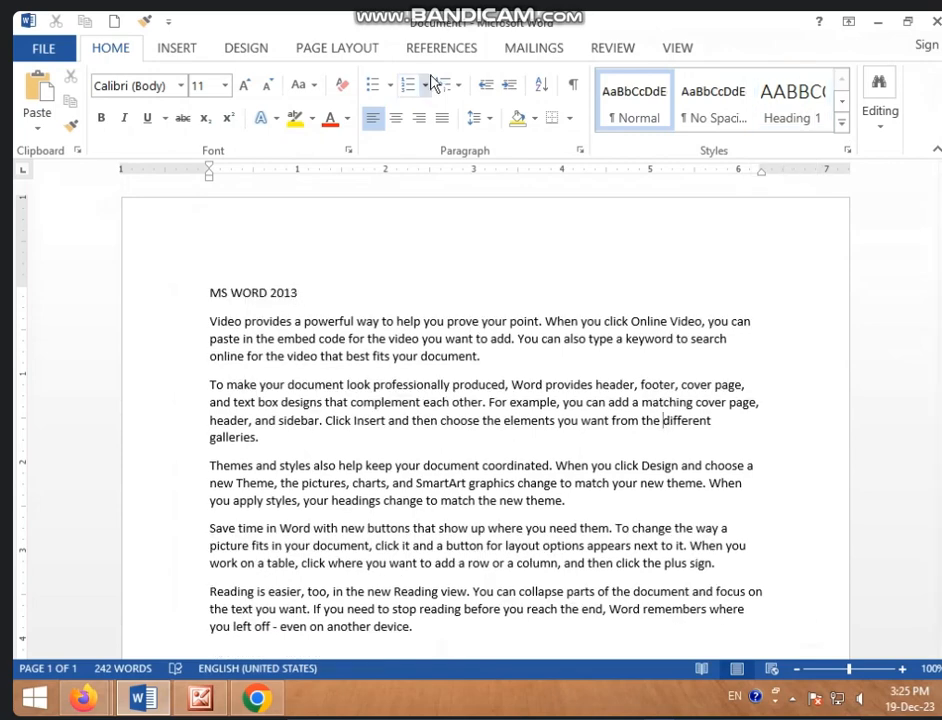
{"action": "left_click", "coordinate": [441, 47]}
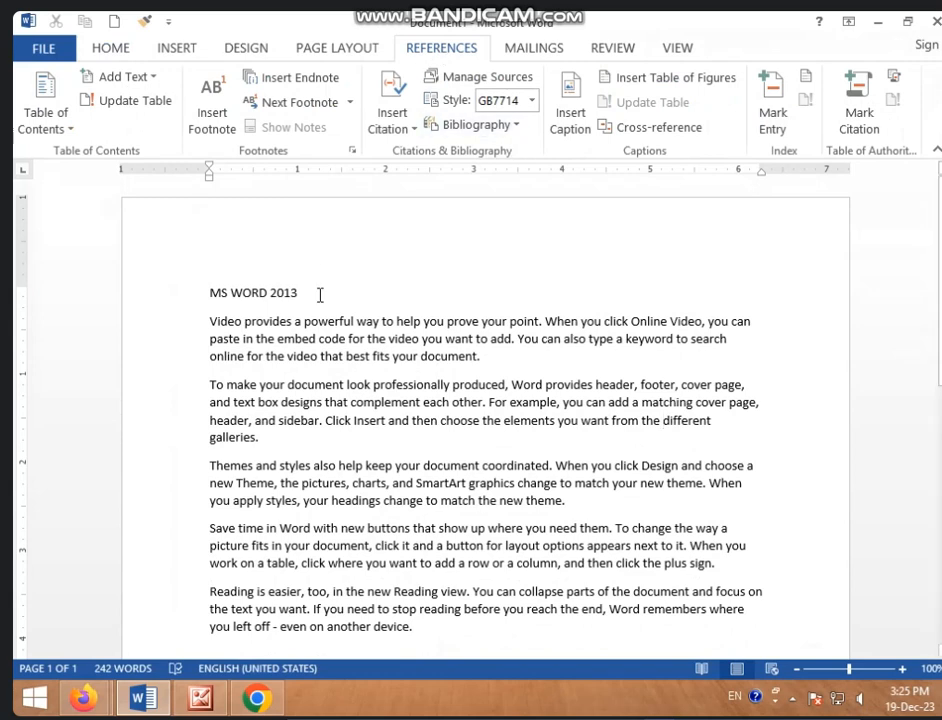
{"action": "left_click_drag", "start_coordinate": [301, 293], "coordinate": [198, 293]}
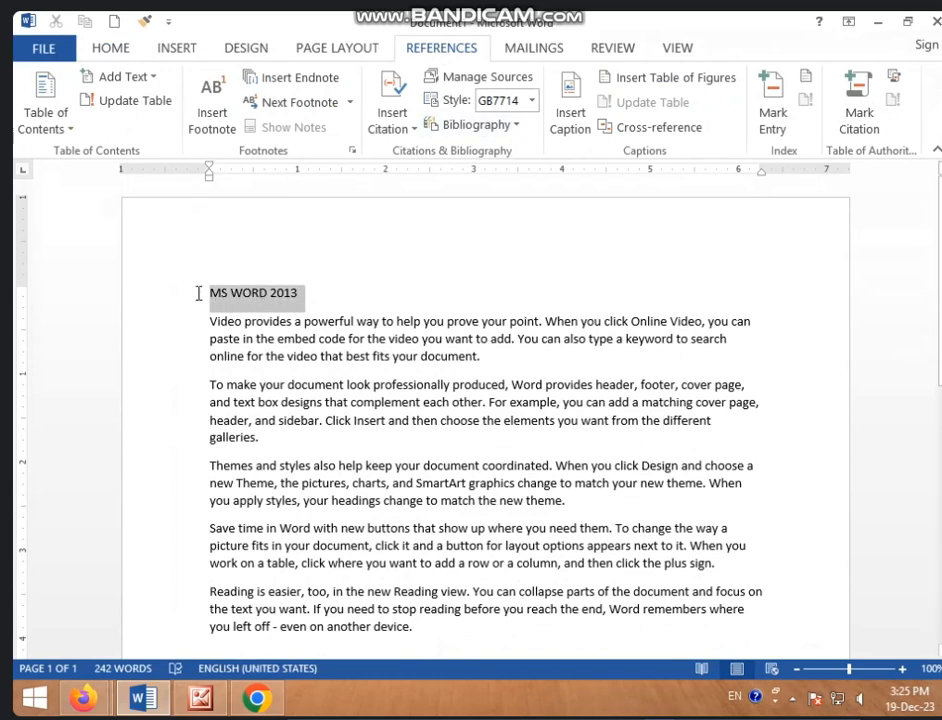
{"action": "left_click", "coordinate": [114, 49]}
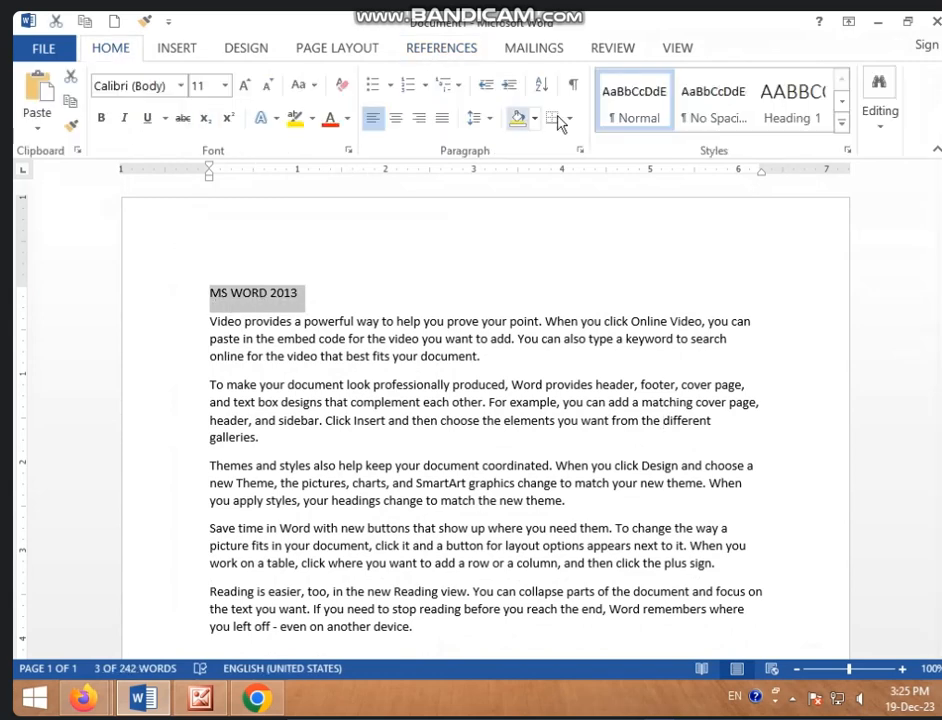
{"action": "left_click", "coordinate": [785, 110]}
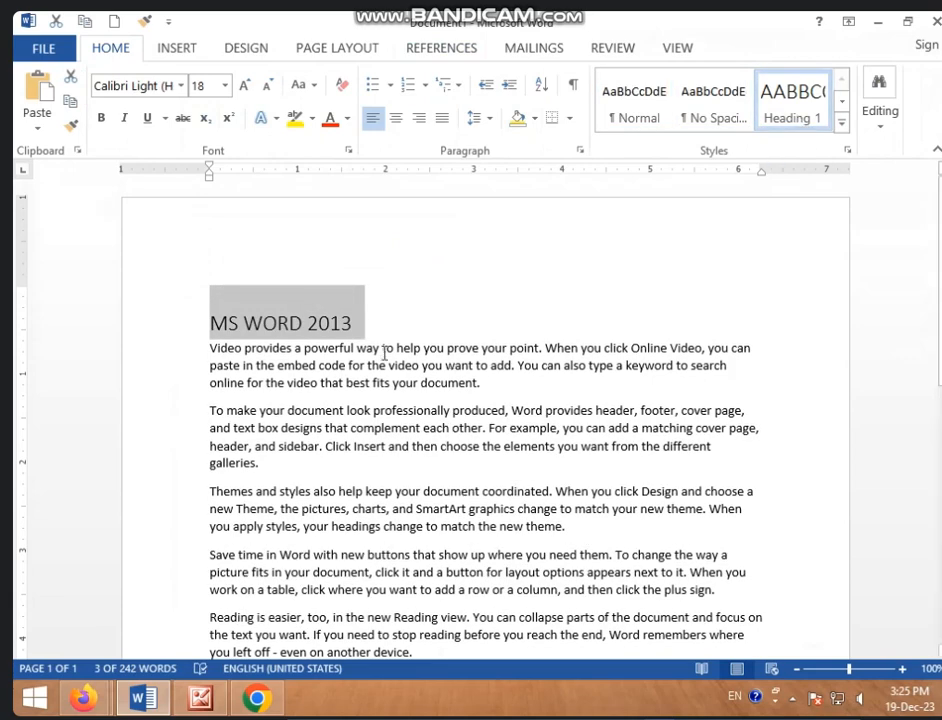
{"action": "left_click", "coordinate": [390, 462]}
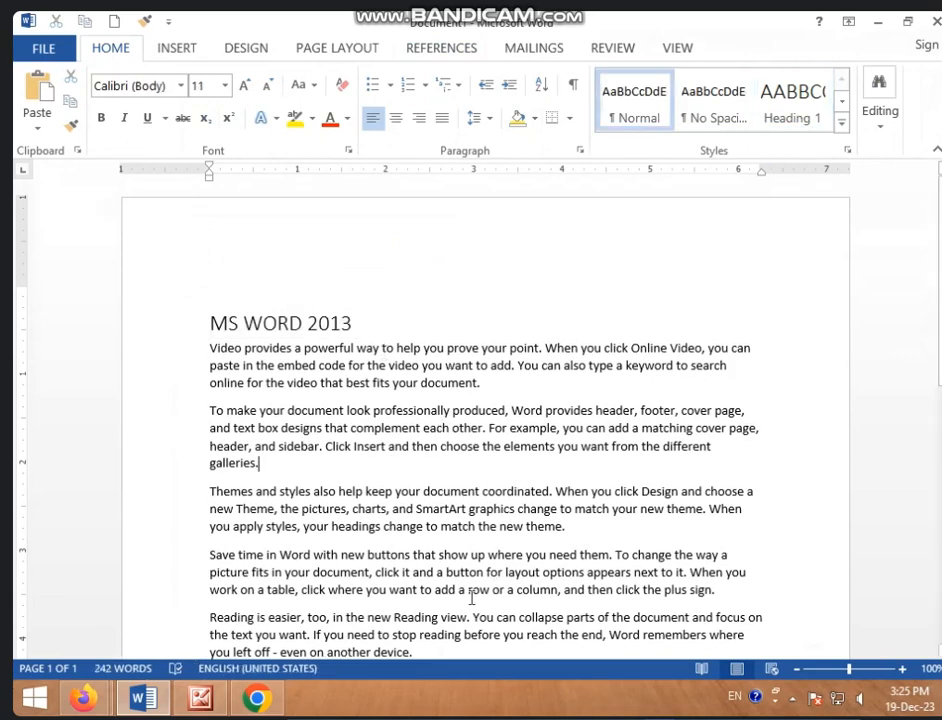
Insert the line "MS EXCEL 2013" between the "Save time in Word" and "Reading is easier" paragraphs
{"action": "left_click", "coordinate": [718, 591]}
{"action": "key", "text": "Return"}
{"action": "scroll", "coordinate": [288, 615], "scroll_direction": "down", "scroll_amount": 3}
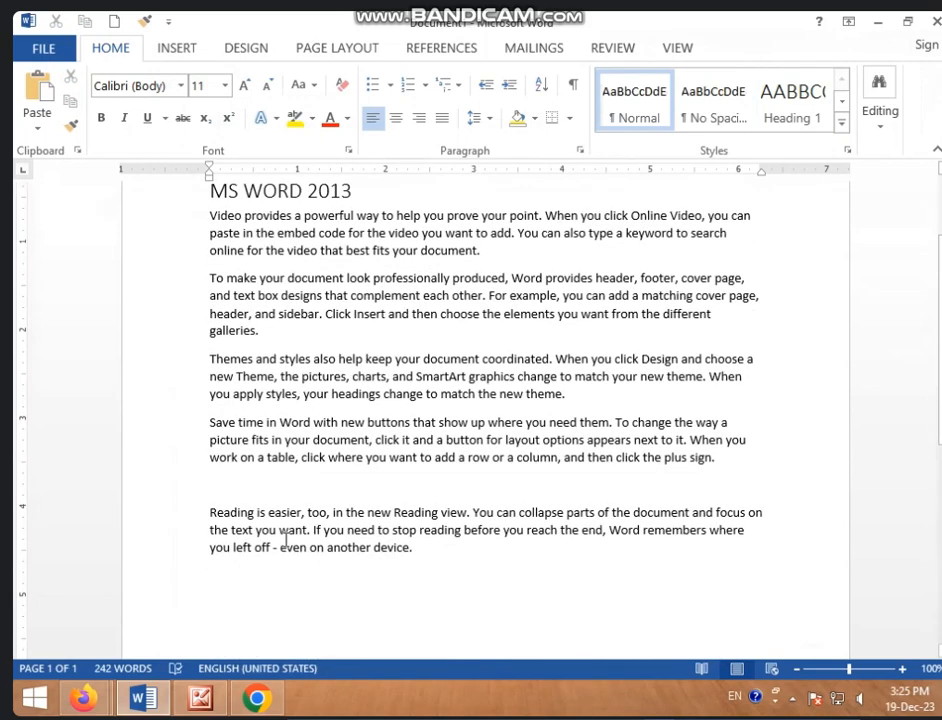
{"action": "type", "text": "MS W"}
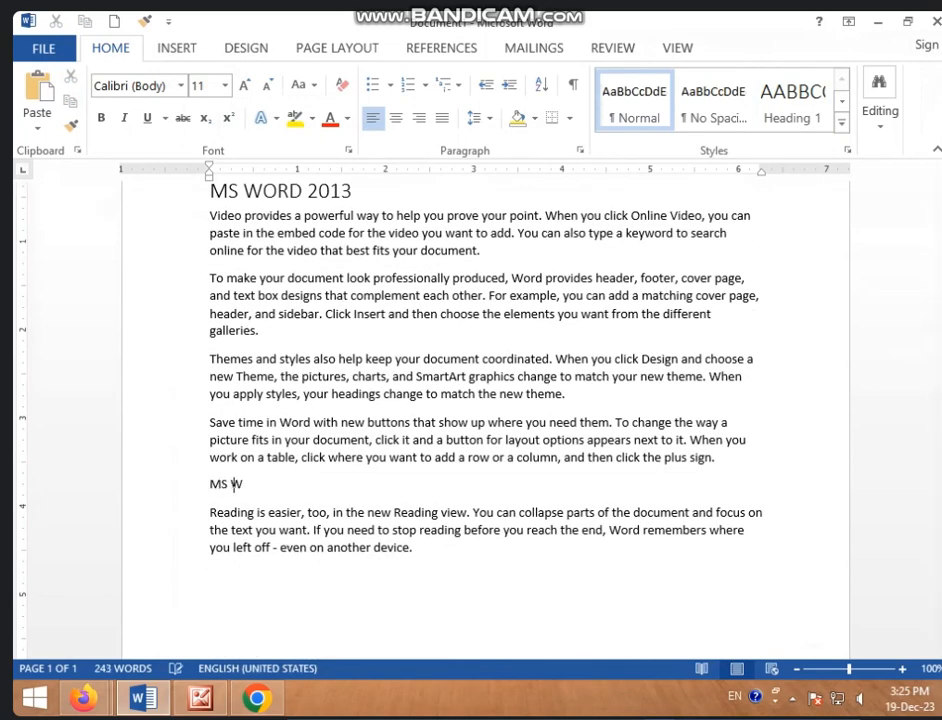
{"action": "key", "text": "BackSpace"}
{"action": "type", "text": "EXEL"}
{"action": "key", "text": "BackSpace"}
{"action": "key", "text": "BackSpace"}
{"action": "type", "text": "CEL 2013"}
Apply the Heading 1 style to the "MS EXCEL 2013" line
{"action": "left_click", "coordinate": [172, 489]}
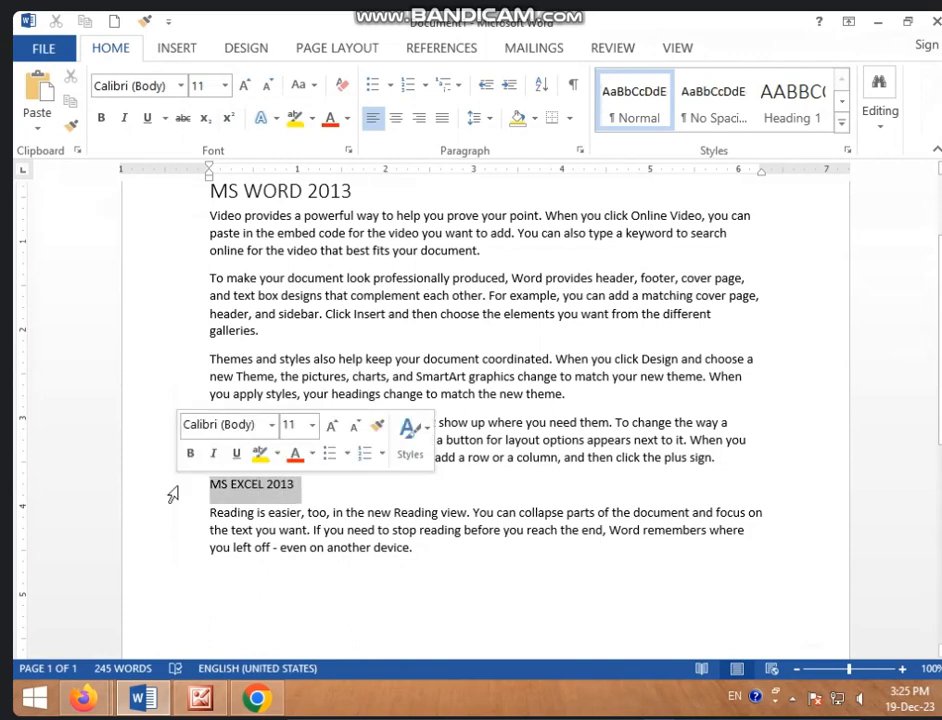
{"action": "scroll", "coordinate": [360, 384], "scroll_direction": "up", "scroll_amount": 3}
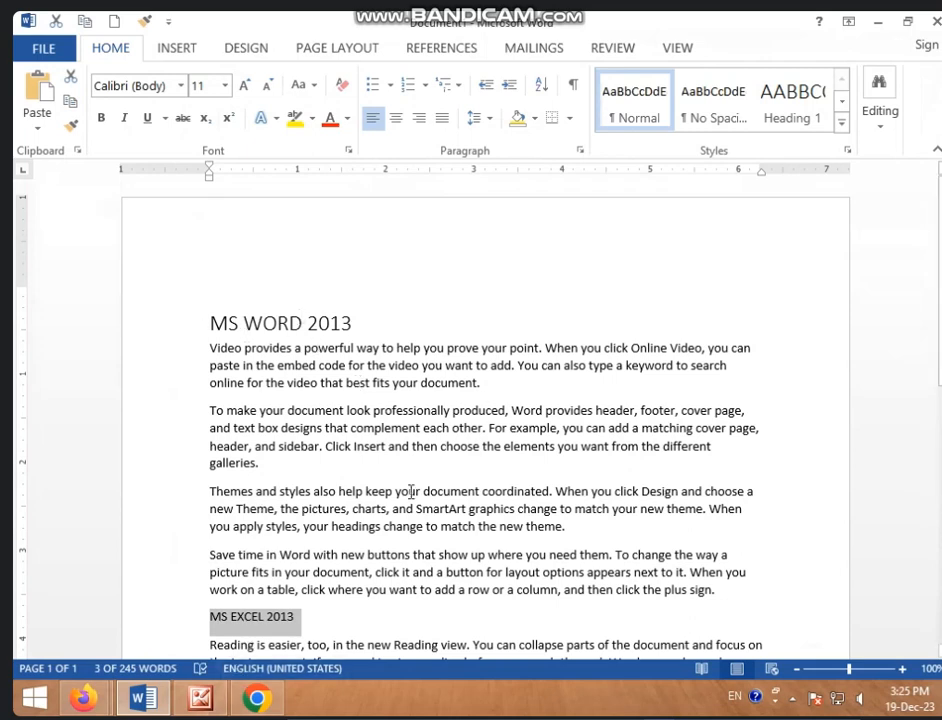
{"action": "left_click", "coordinate": [790, 126]}
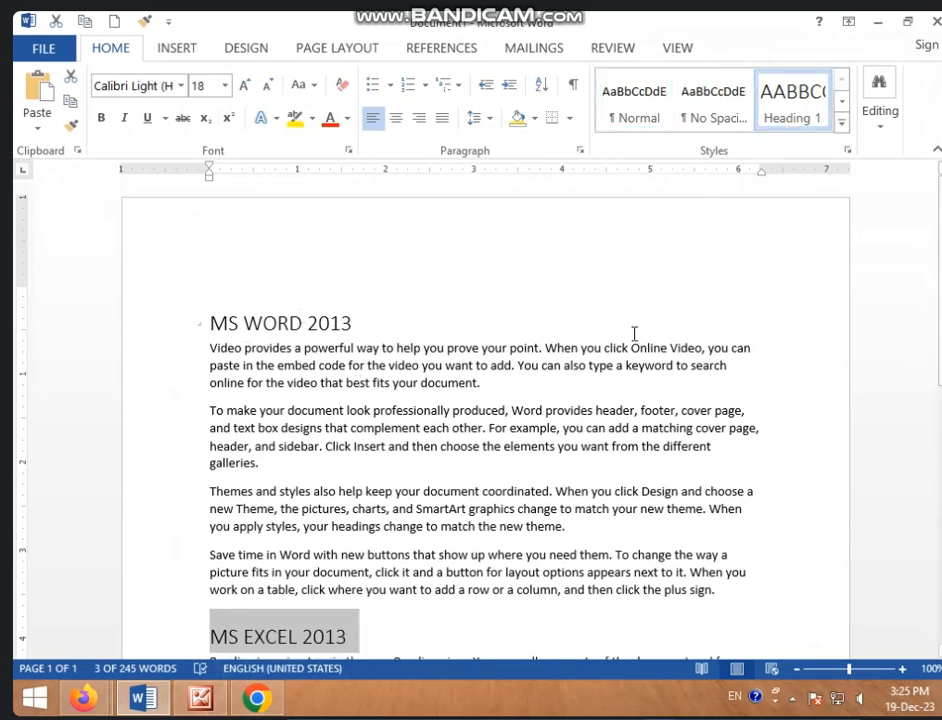
{"action": "scroll", "coordinate": [600, 318], "scroll_direction": "down", "scroll_amount": 2}
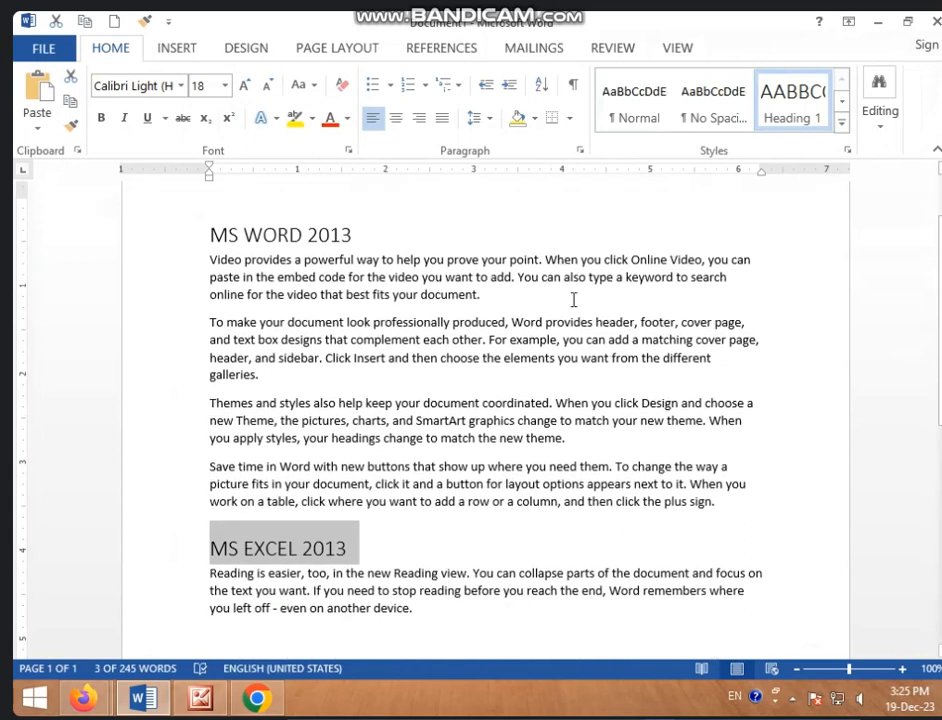
Collapse the section under the "MS EXCEL 2013" heading and restore its body text
{"action": "left_click", "coordinate": [420, 259]}
{"action": "left_click_drag", "start_coordinate": [210, 236], "coordinate": [393, 243]}
{"action": "scroll", "coordinate": [390, 430], "scroll_direction": "down", "scroll_amount": 3}
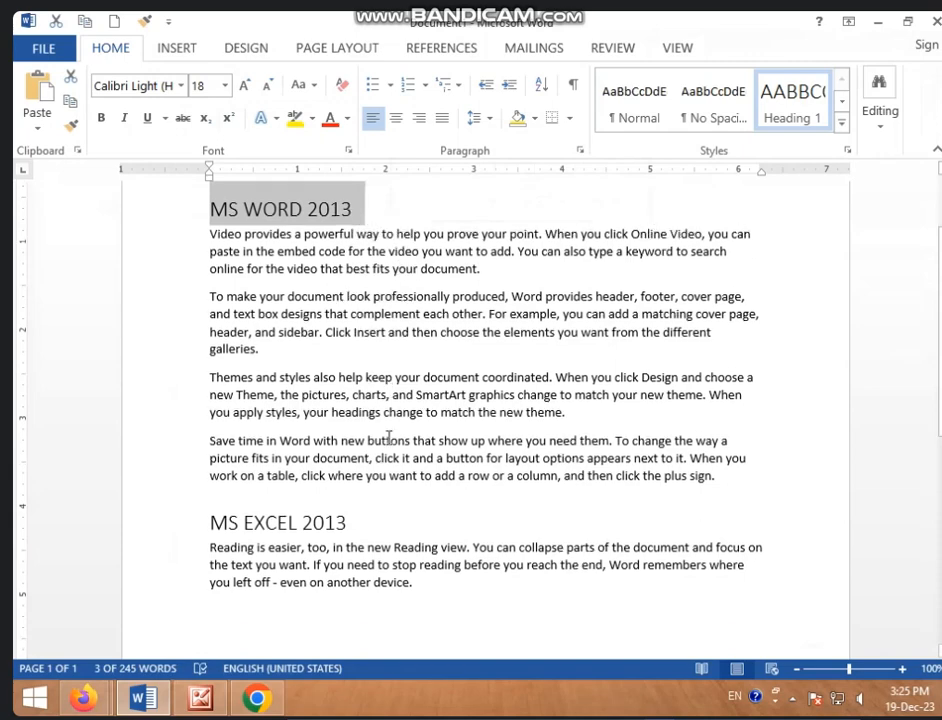
{"action": "left_click", "coordinate": [199, 416]}
{"action": "left_click_drag", "start_coordinate": [213, 417], "coordinate": [446, 418]}
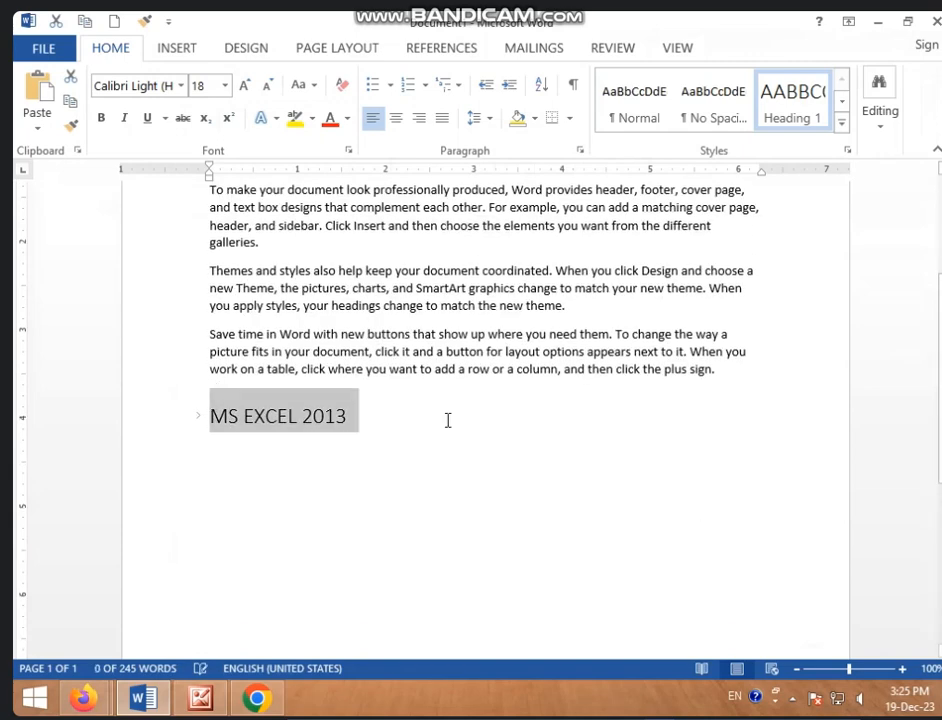
{"action": "left_click", "coordinate": [393, 429]}
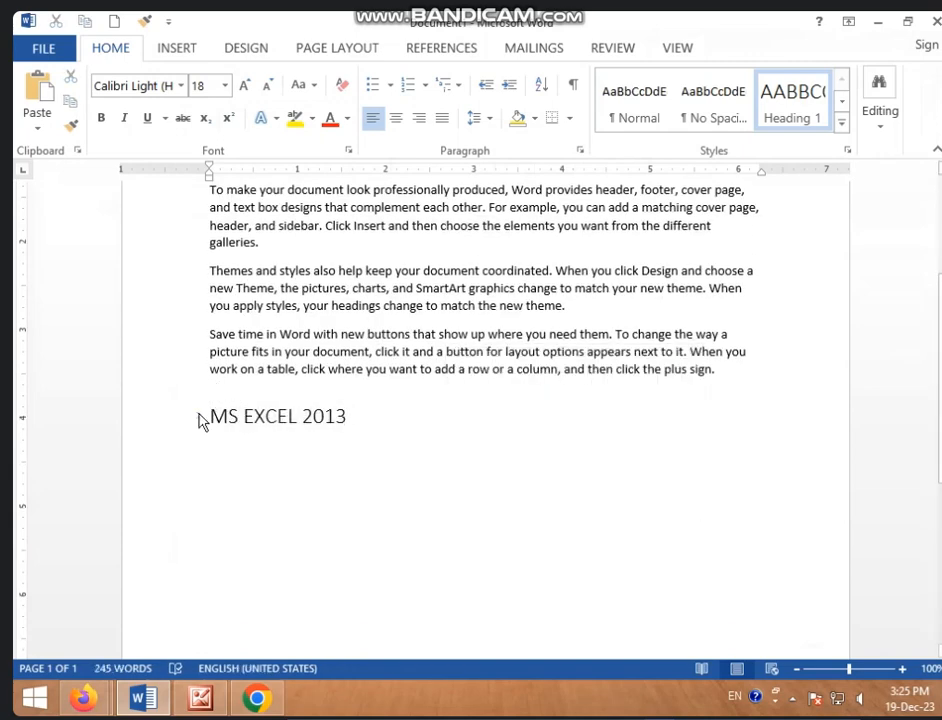
{"action": "key", "text": "ctrl+z"}
{"action": "key", "text": "ctrl+z"}
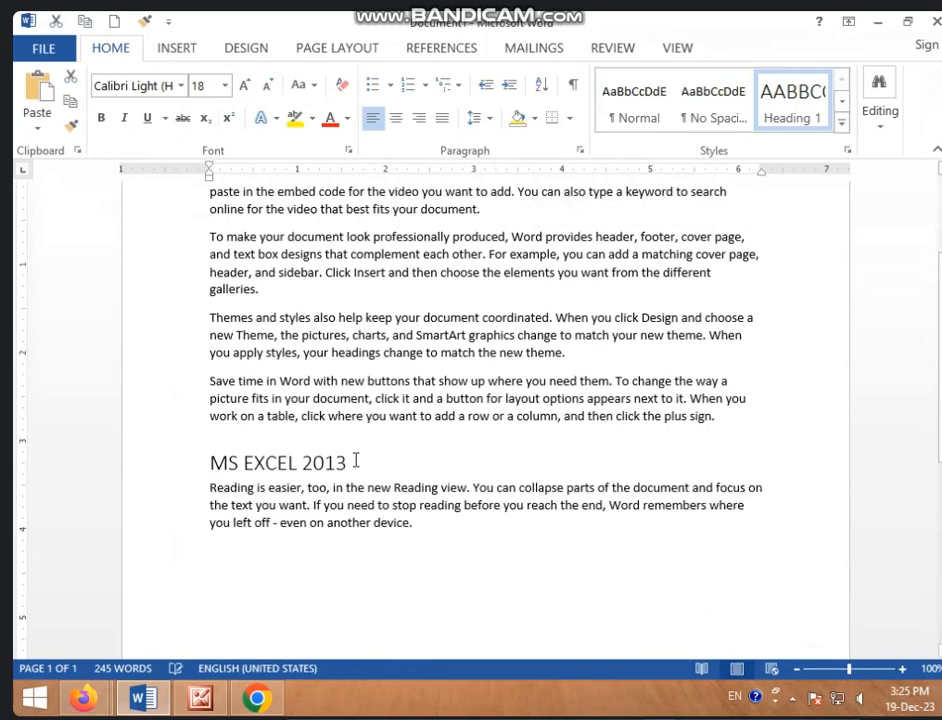
{"action": "scroll", "coordinate": [387, 516], "scroll_direction": "up", "scroll_amount": 3}
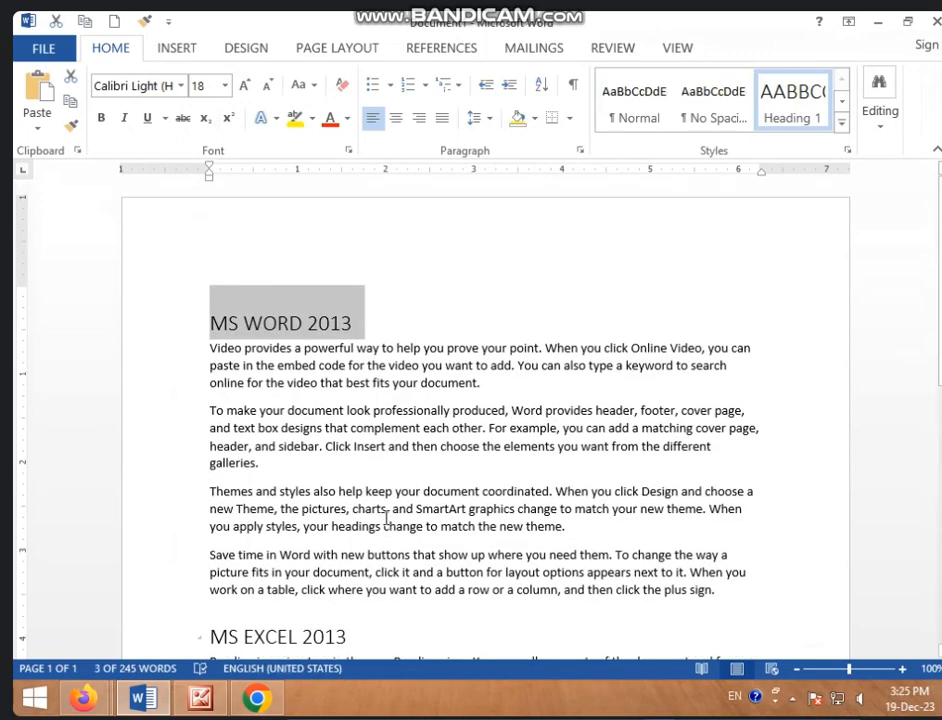
{"action": "left_click", "coordinate": [464, 476]}
{"action": "left_click_drag", "start_coordinate": [362, 322], "coordinate": [211, 325]}
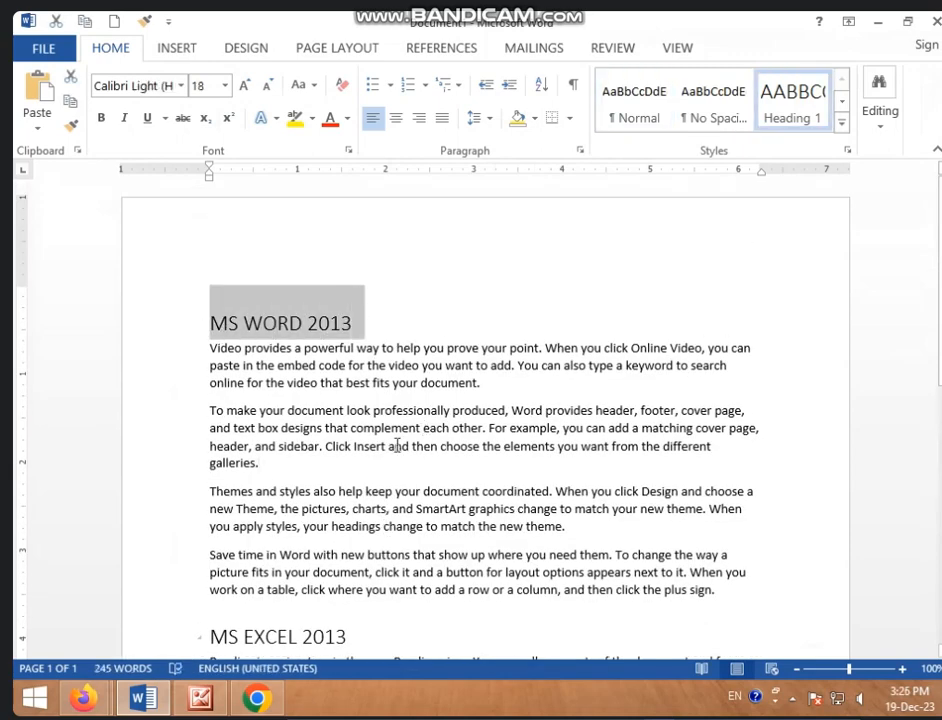
{"action": "left_click", "coordinate": [437, 612]}
Add the line "MS POWER POINT 2013" below the last paragraph of the "MS EXCEL 2013" section
{"action": "scroll", "coordinate": [460, 602], "scroll_direction": "down", "scroll_amount": 3}
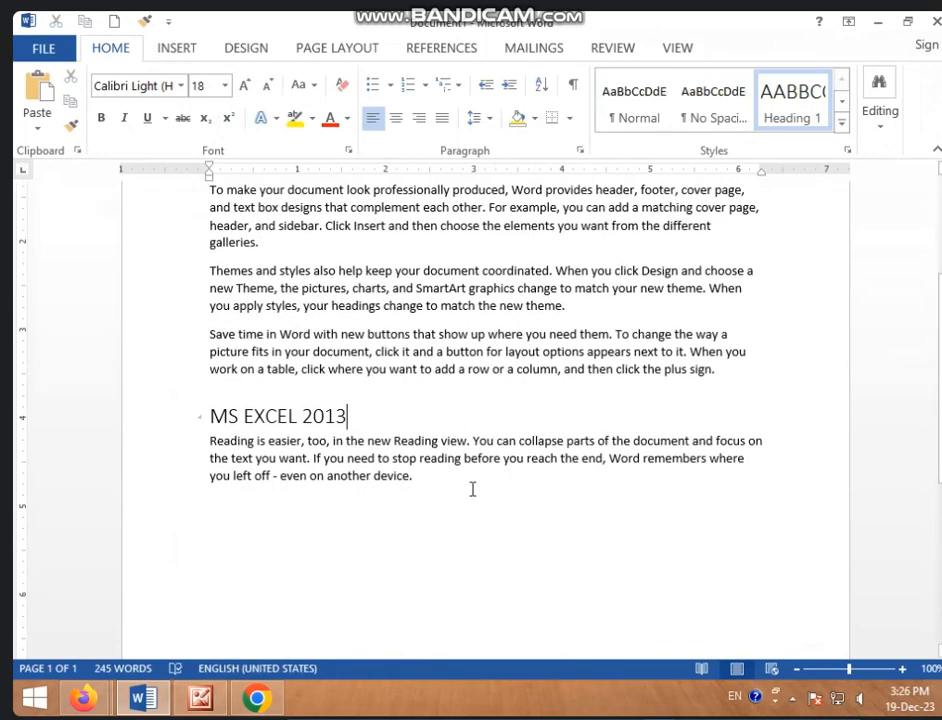
{"action": "left_click", "coordinate": [472, 489]}
{"action": "key", "text": "Return"}
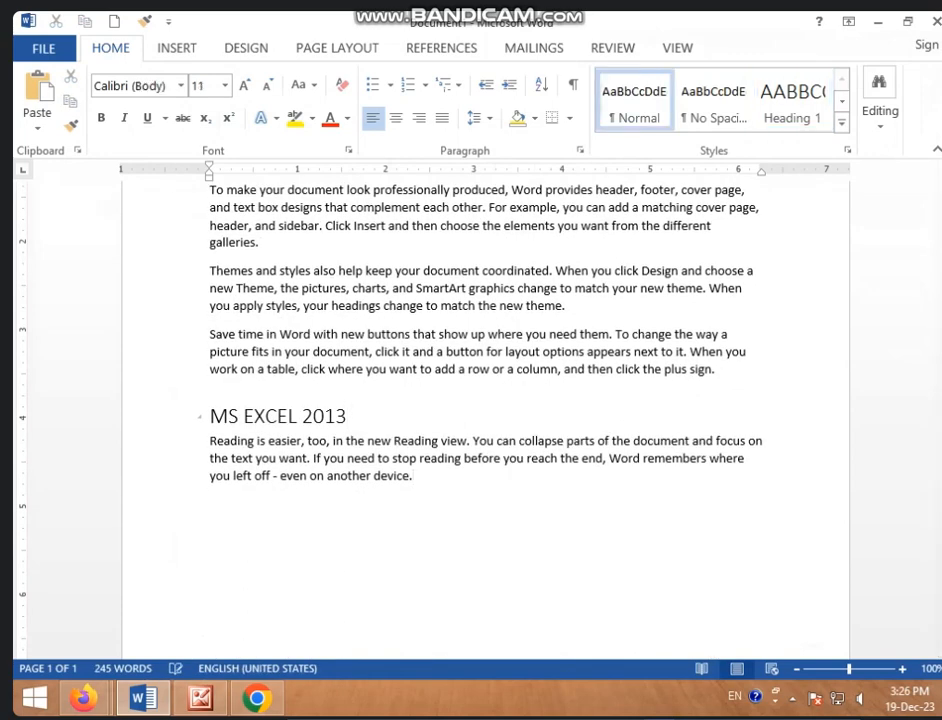
{"action": "type", "text": "MS POWER POINT"}
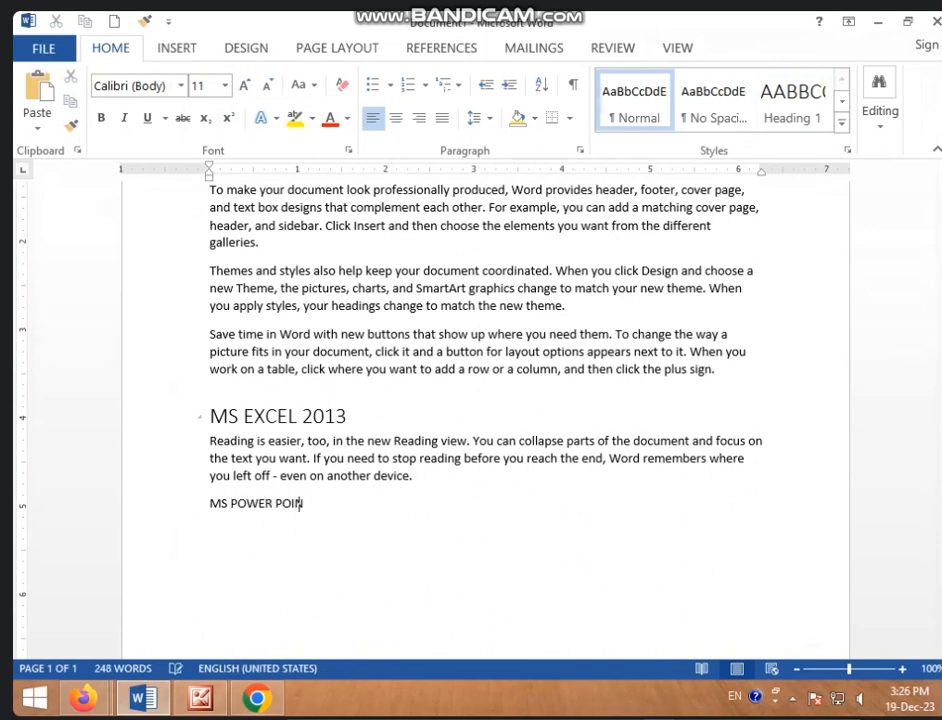
{"action": "type", "text": " 2013"}
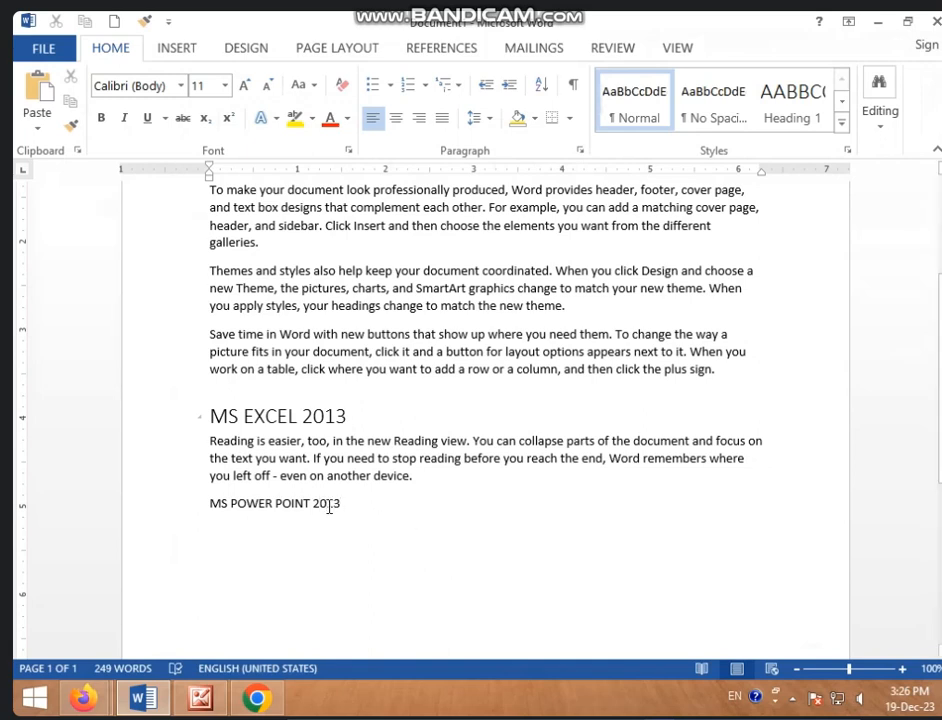
Apply the Heading 1 style to the "MS POWER POINT 2013" line
{"action": "left_click_drag", "start_coordinate": [336, 505], "coordinate": [166, 507]}
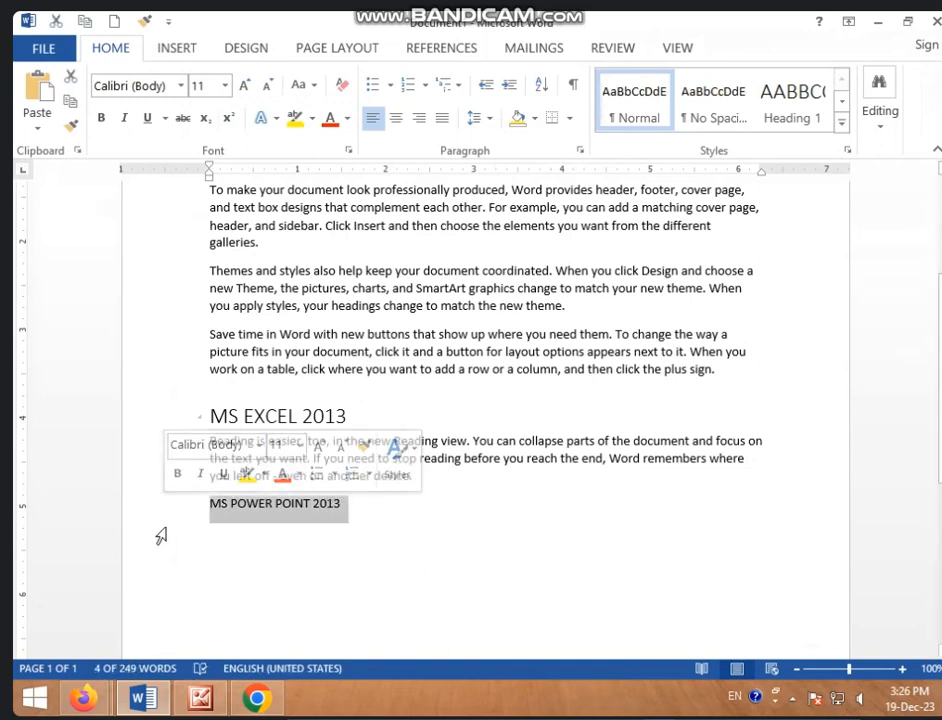
{"action": "left_click", "coordinate": [782, 125]}
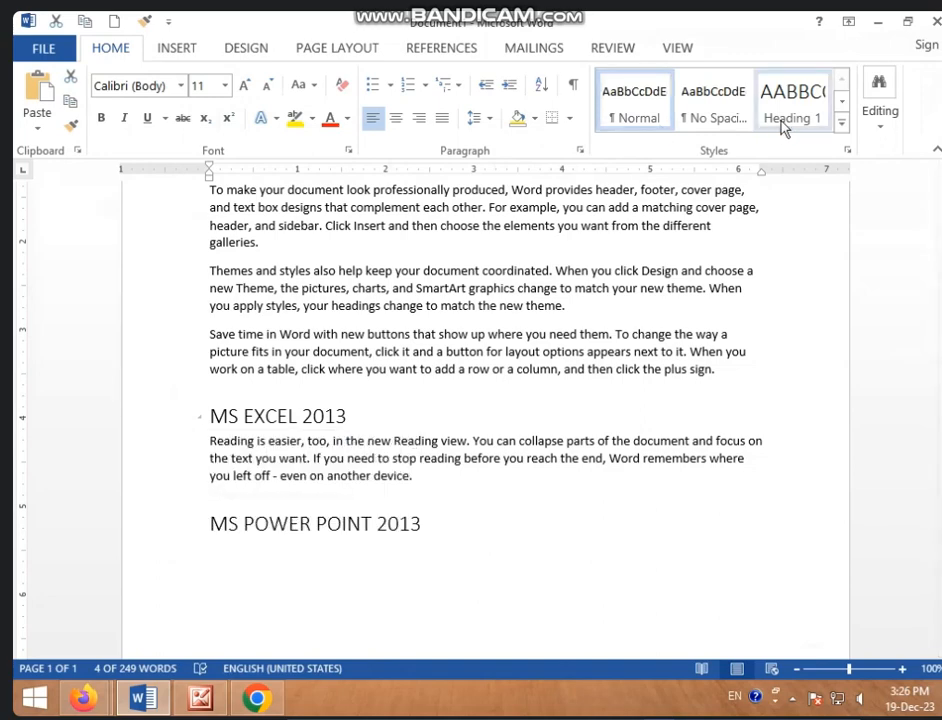
{"action": "left_click", "coordinate": [628, 271]}
Insert a page break before the "MS WORD 2013" heading so all the text starts on the second page
{"action": "scroll", "coordinate": [600, 285], "scroll_direction": "up", "scroll_amount": 4}
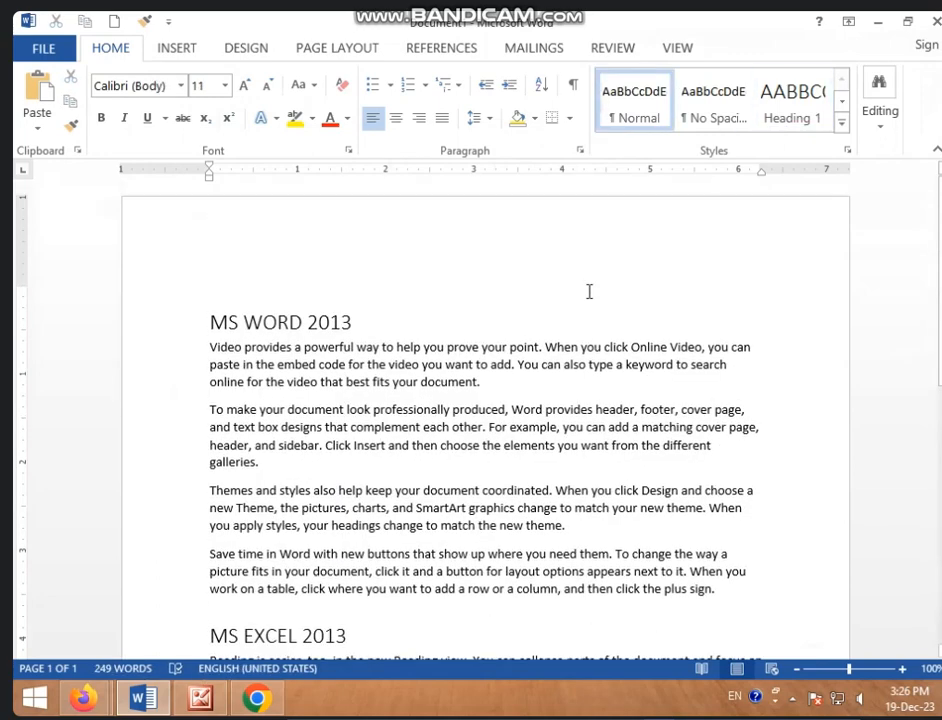
{"action": "left_click", "coordinate": [210, 314]}
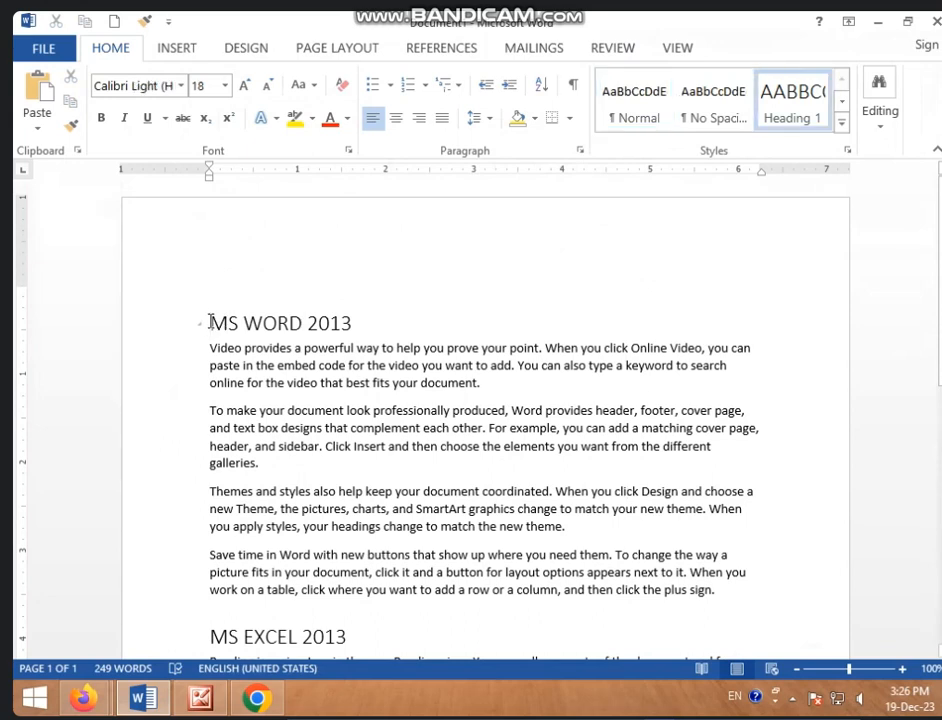
{"action": "key", "text": "ctrl+Return"}
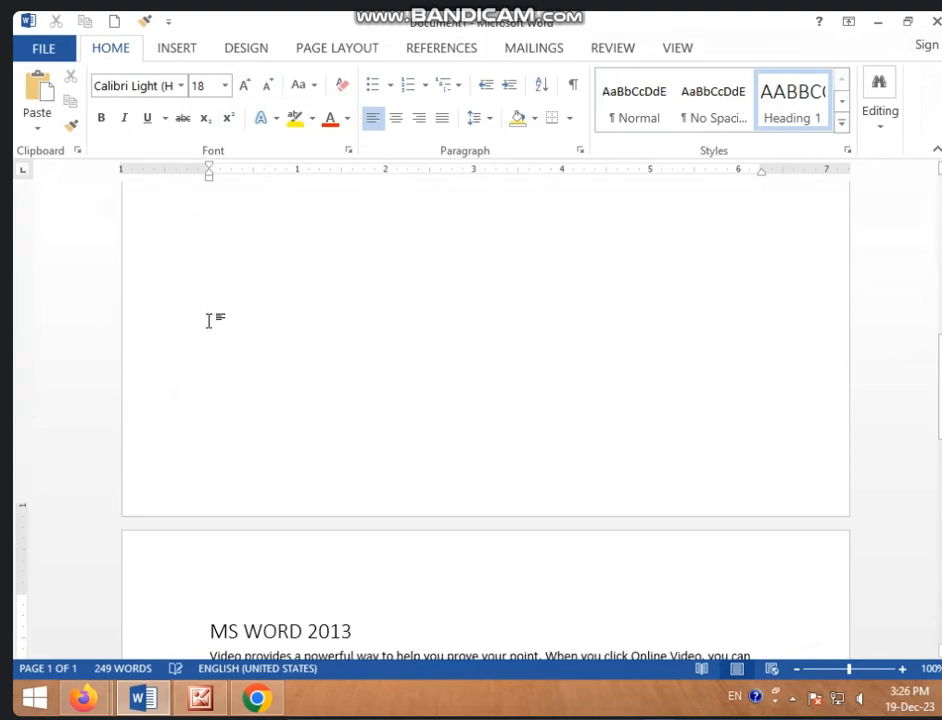
{"action": "scroll", "coordinate": [240, 591], "scroll_direction": "down", "scroll_amount": 2}
{"action": "scroll", "coordinate": [264, 594], "scroll_direction": "down", "scroll_amount": 3}
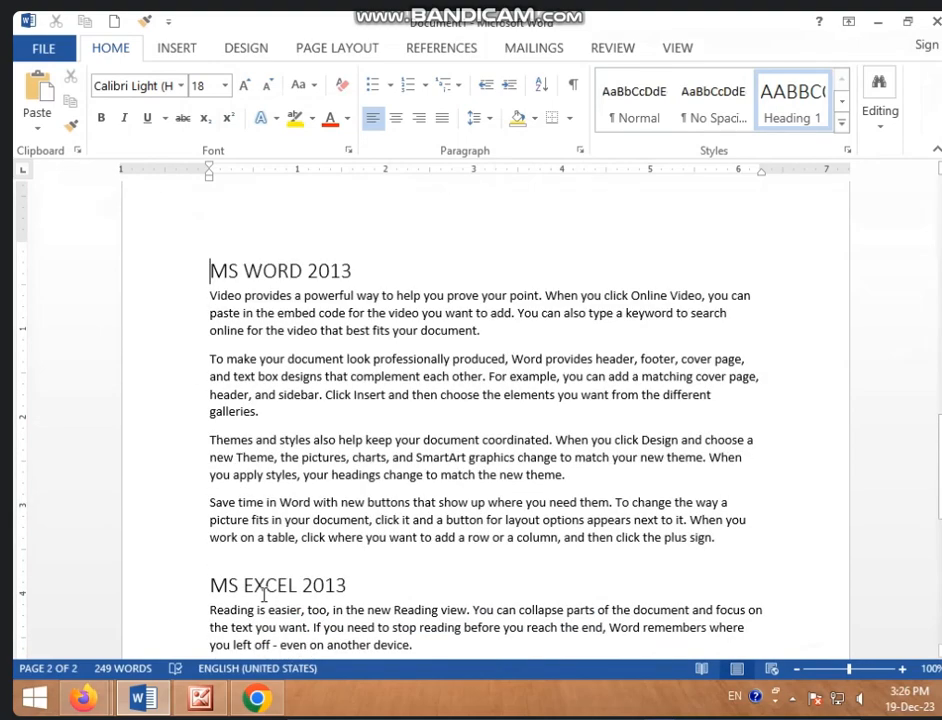
{"action": "scroll", "coordinate": [264, 594], "scroll_direction": "up", "scroll_amount": 1}
{"action": "scroll", "coordinate": [264, 594], "scroll_direction": "down", "scroll_amount": 4}
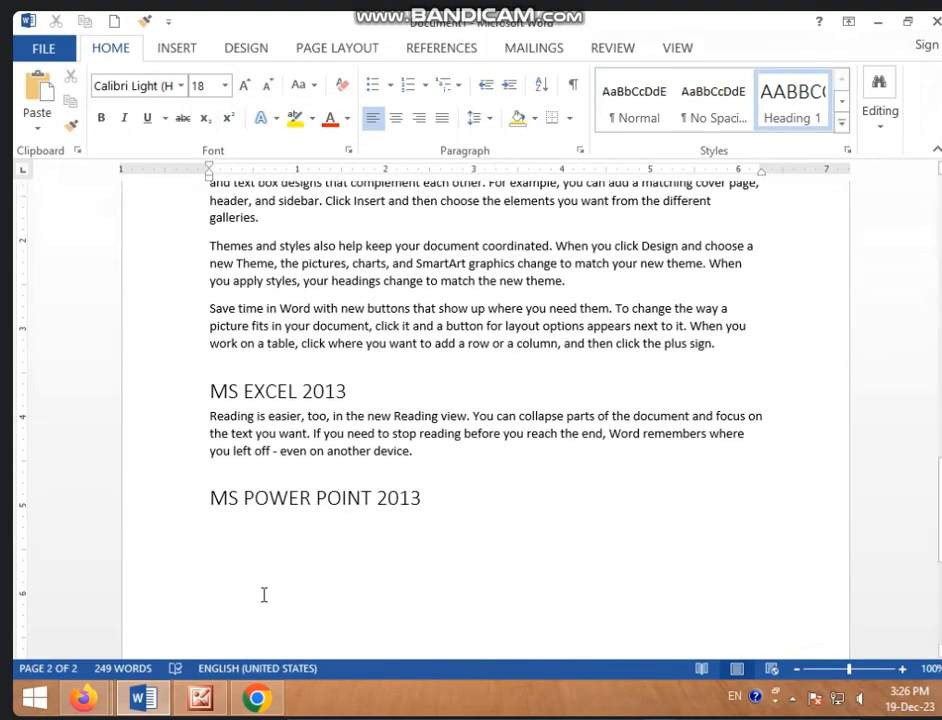
Insert an Automatic Table 1 table of contents at the start of the blank first page
{"action": "scroll", "coordinate": [264, 594], "scroll_direction": "up", "scroll_amount": 10}
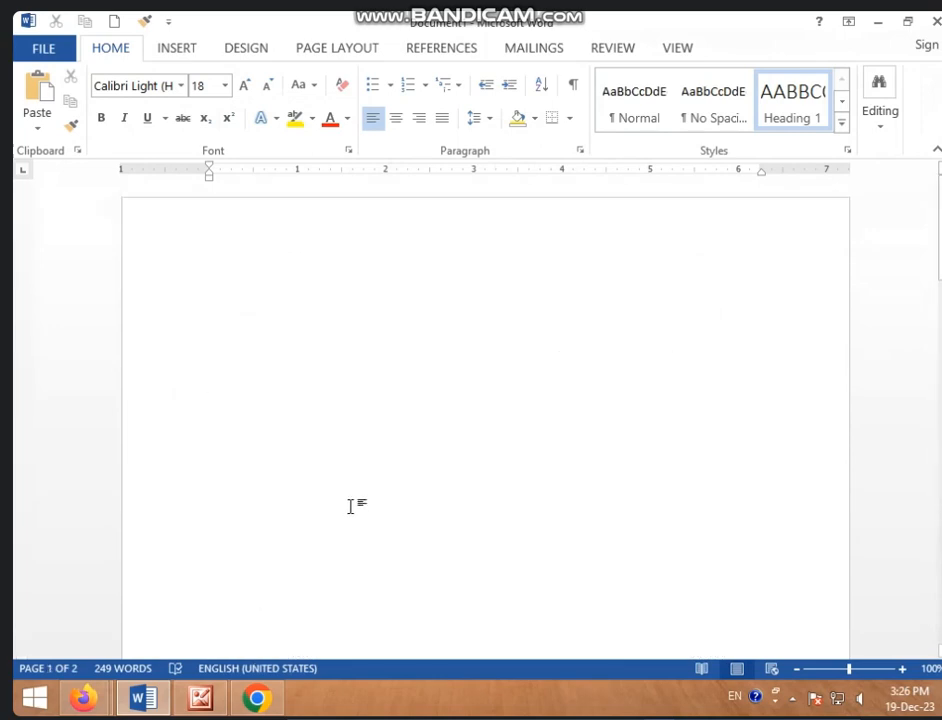
{"action": "left_click", "coordinate": [208, 301]}
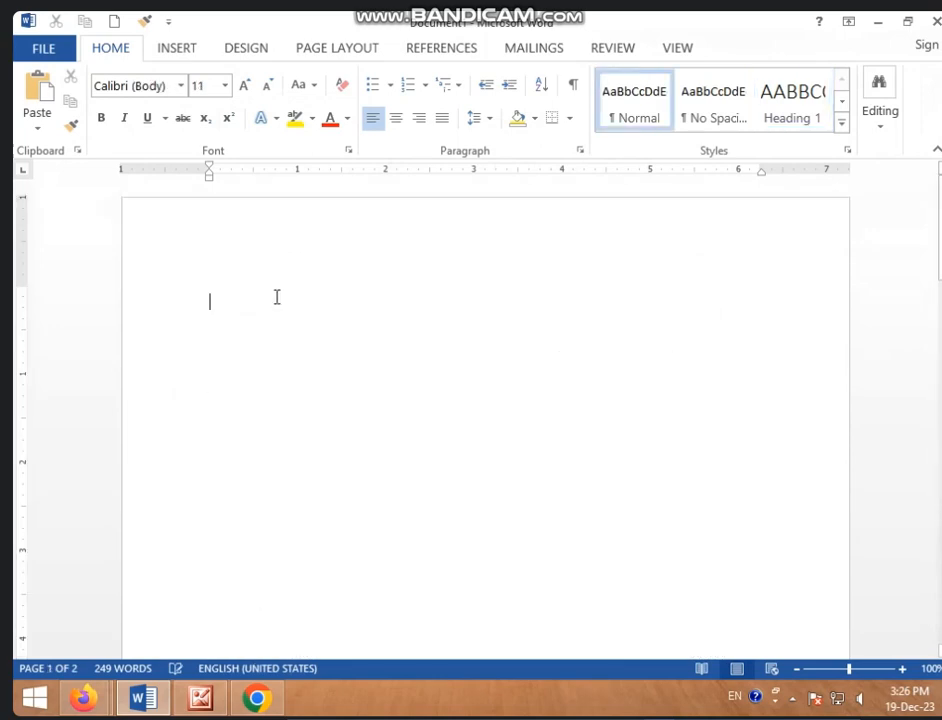
{"action": "left_click", "coordinate": [433, 48]}
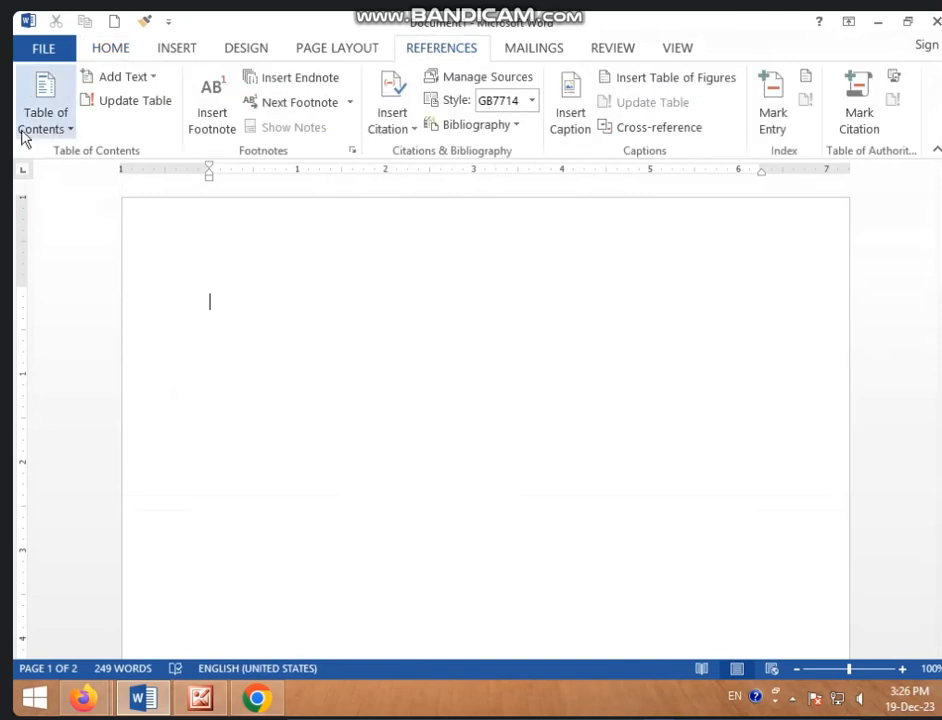
{"action": "left_click", "coordinate": [63, 128]}
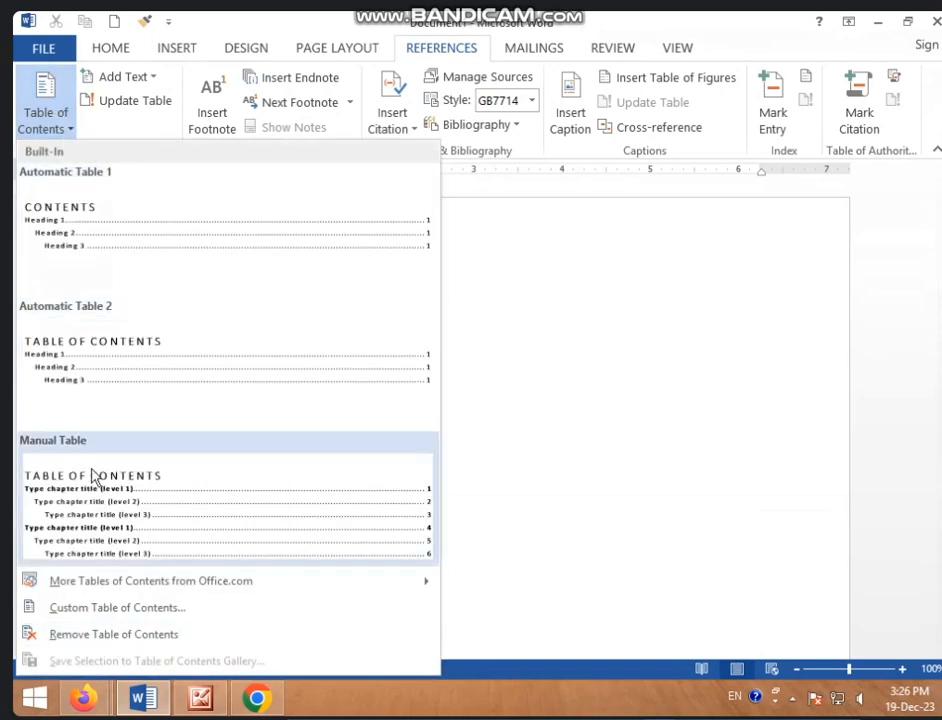
{"action": "left_click", "coordinate": [80, 243]}
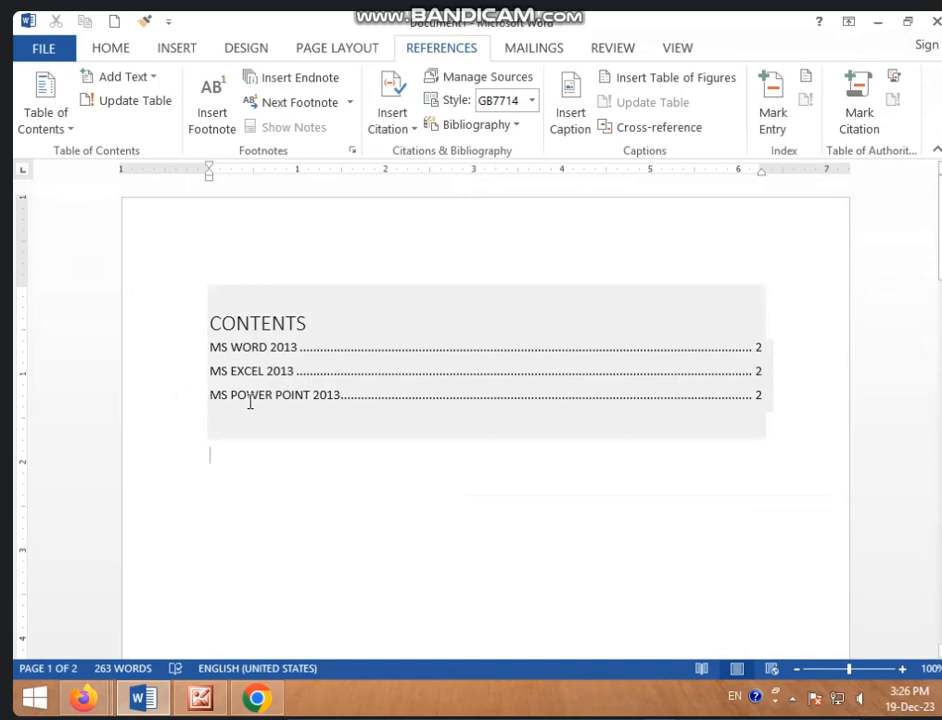
{"action": "scroll", "coordinate": [286, 450], "scroll_direction": "down", "scroll_amount": 5}
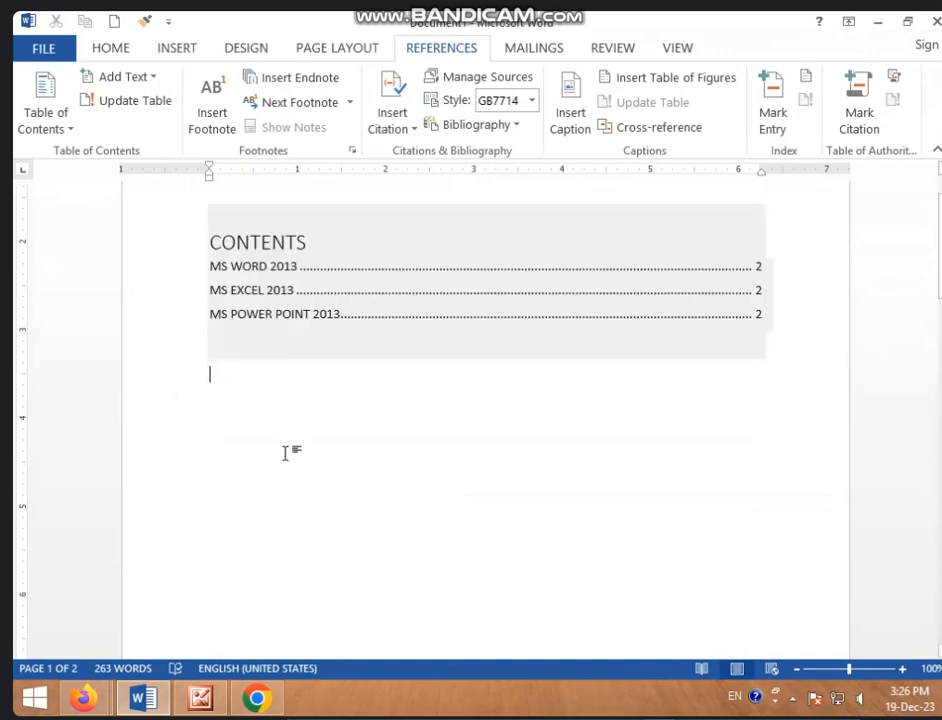
{"action": "scroll", "coordinate": [321, 534], "scroll_direction": "up", "scroll_amount": 5}
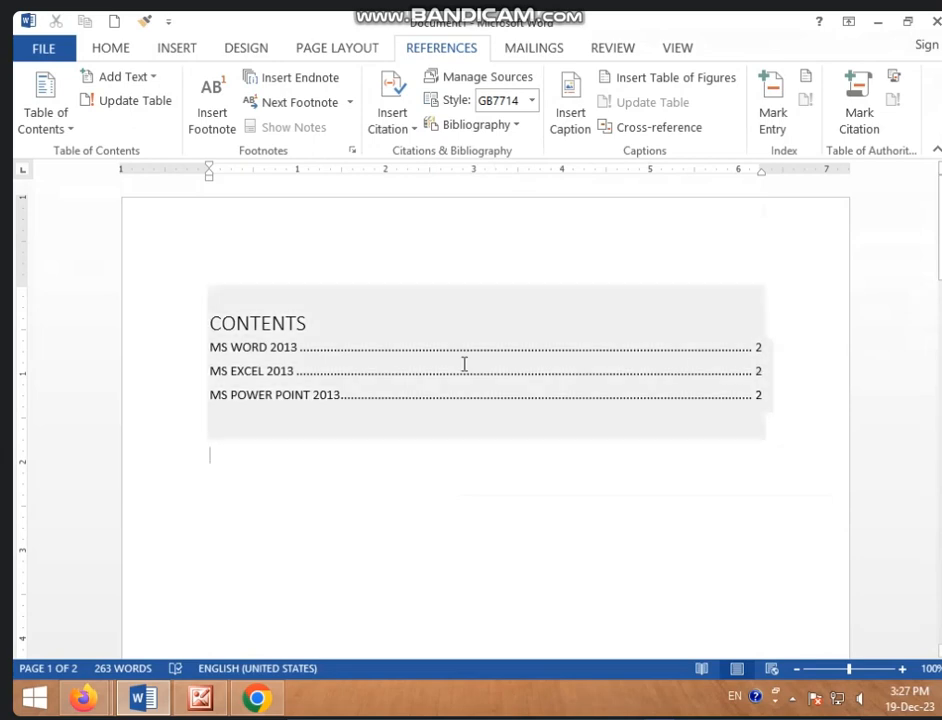
Follow the "MS WORD 2013" entry in the table of contents to its heading and return to the contents page
{"action": "left_click", "coordinate": [247, 349], "text": "ctrl"}
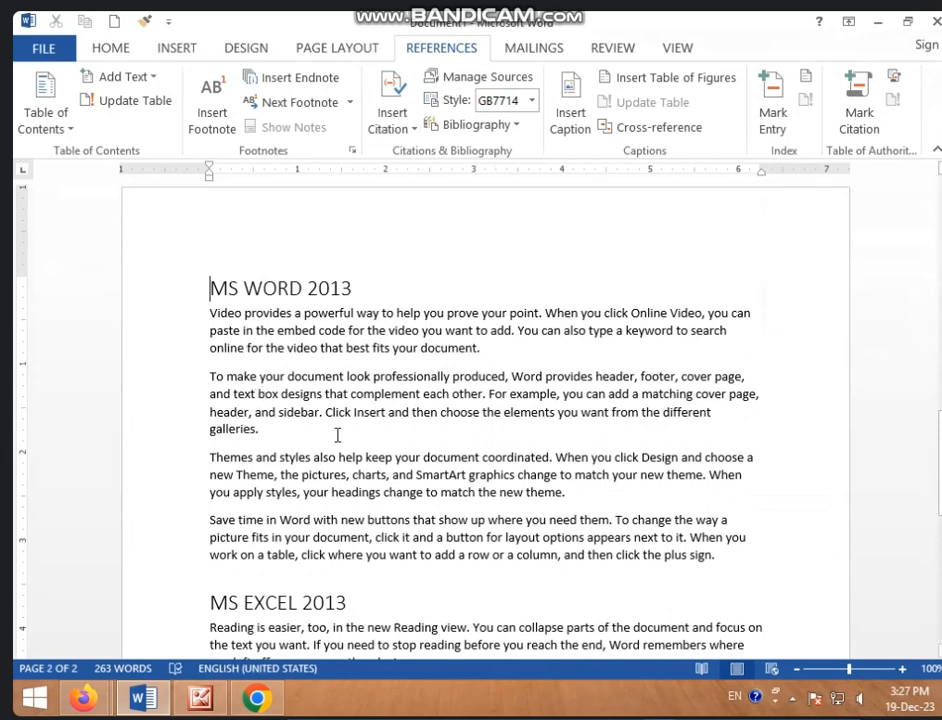
{"action": "scroll", "coordinate": [336, 433], "scroll_direction": "up", "scroll_amount": 10}
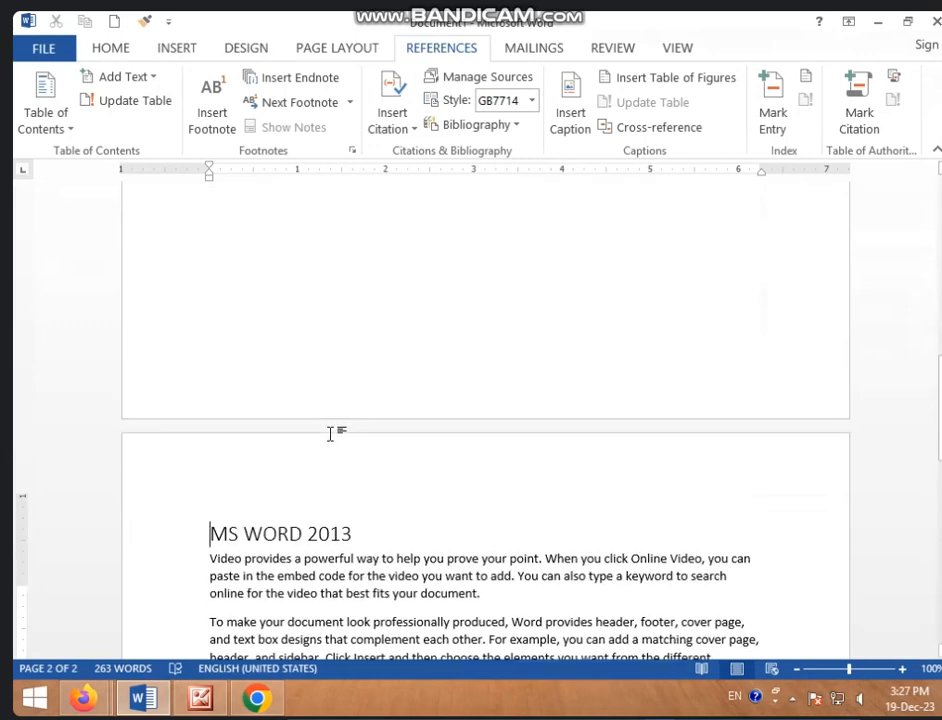
{"action": "scroll", "coordinate": [300, 410], "scroll_direction": "up", "scroll_amount": 1}
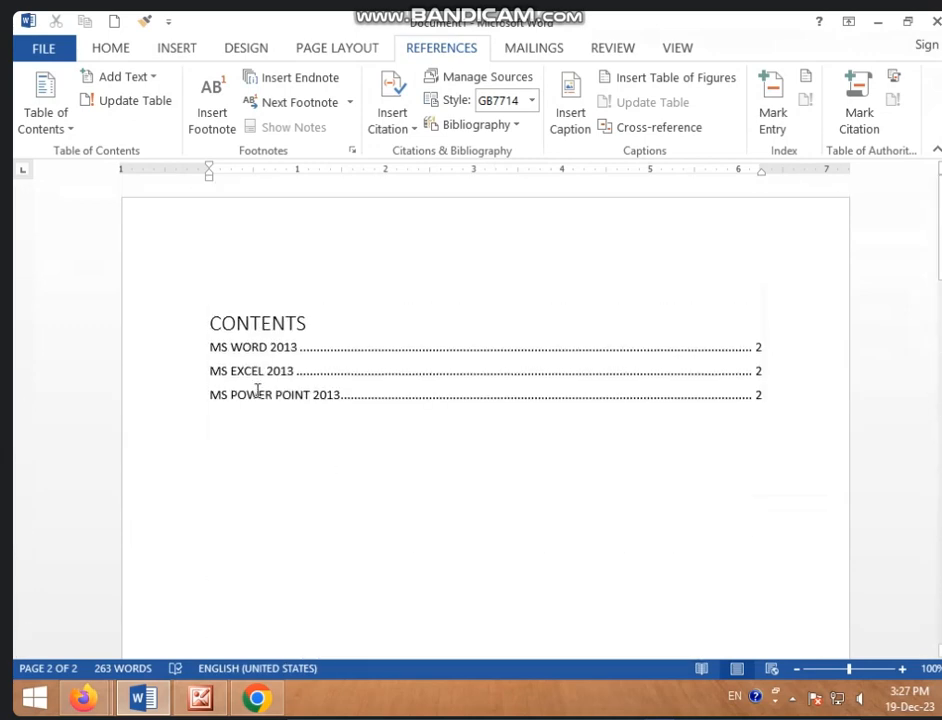
{"action": "left_click", "coordinate": [218, 348]}
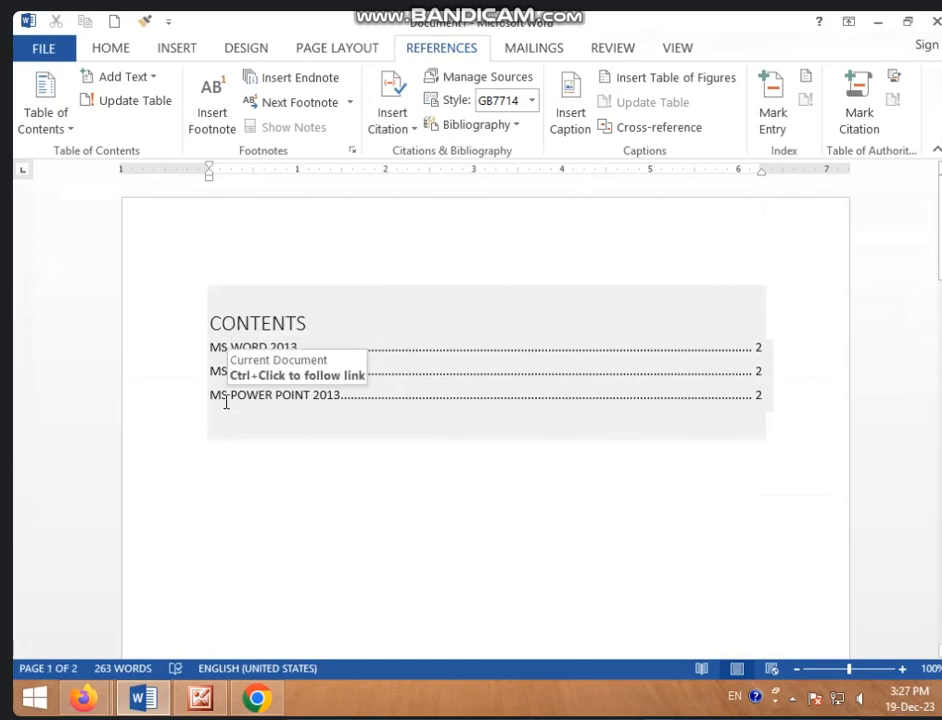
Add the line "HOME" below the first paragraph of the "MS WORD 2013" section
{"action": "left_click", "coordinate": [288, 452]}
{"action": "scroll", "coordinate": [288, 473], "scroll_direction": "down", "scroll_amount": 5}
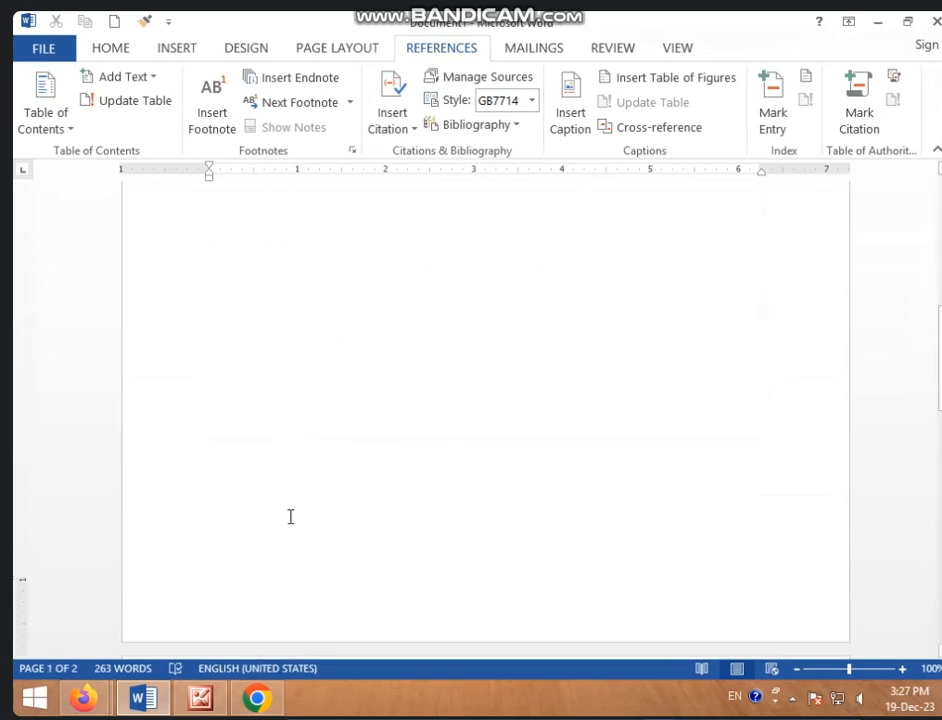
{"action": "scroll", "coordinate": [290, 514], "scroll_direction": "down", "scroll_amount": 5}
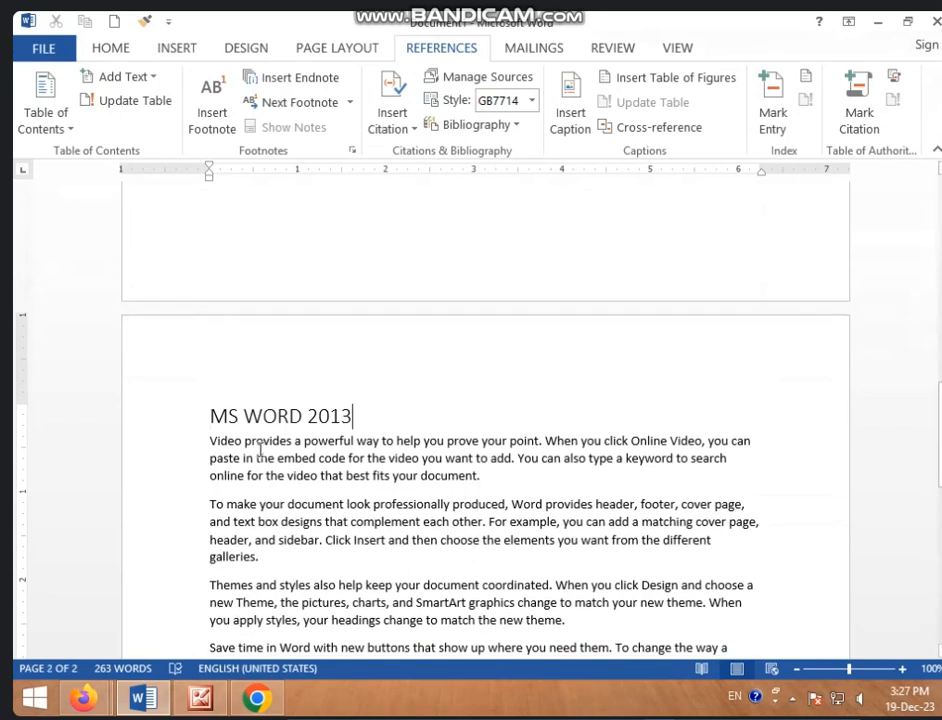
{"action": "left_click", "coordinate": [512, 484]}
{"action": "key", "text": "Return"}
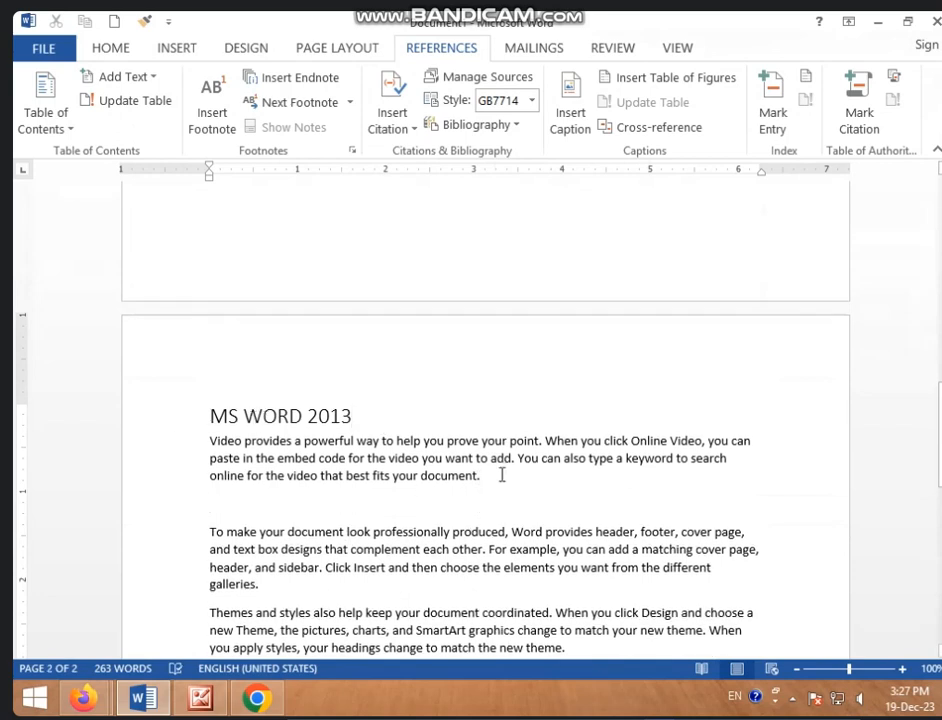
{"action": "type", "text": "HOME"}
Apply the Heading 2 style to the "HOME" line
{"action": "left_click_drag", "start_coordinate": [267, 501], "coordinate": [209, 503]}
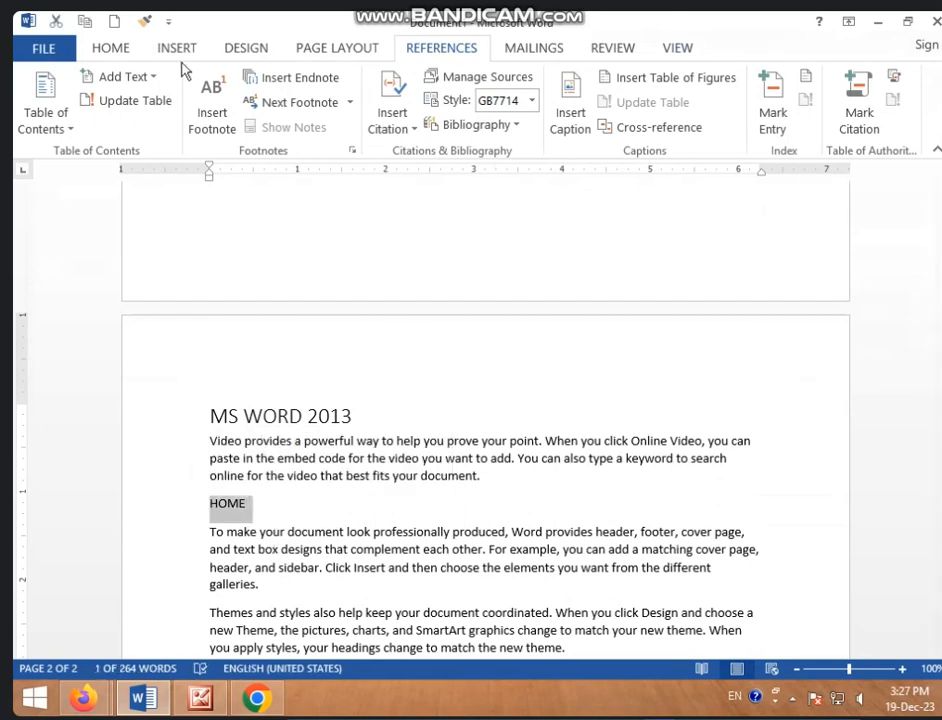
{"action": "left_click", "coordinate": [117, 56]}
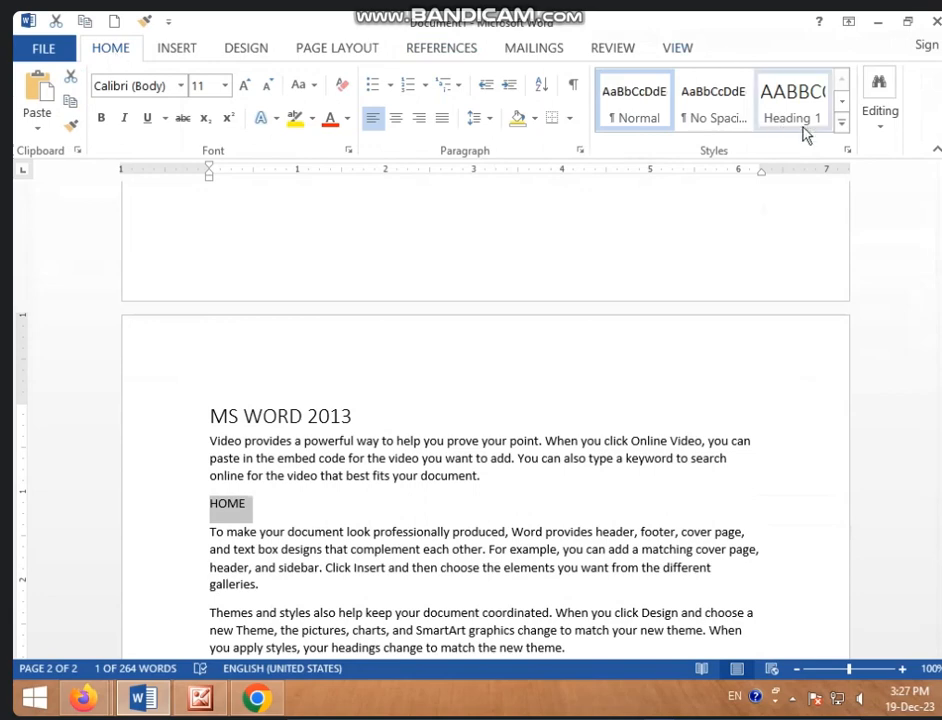
{"action": "left_click", "coordinate": [839, 129]}
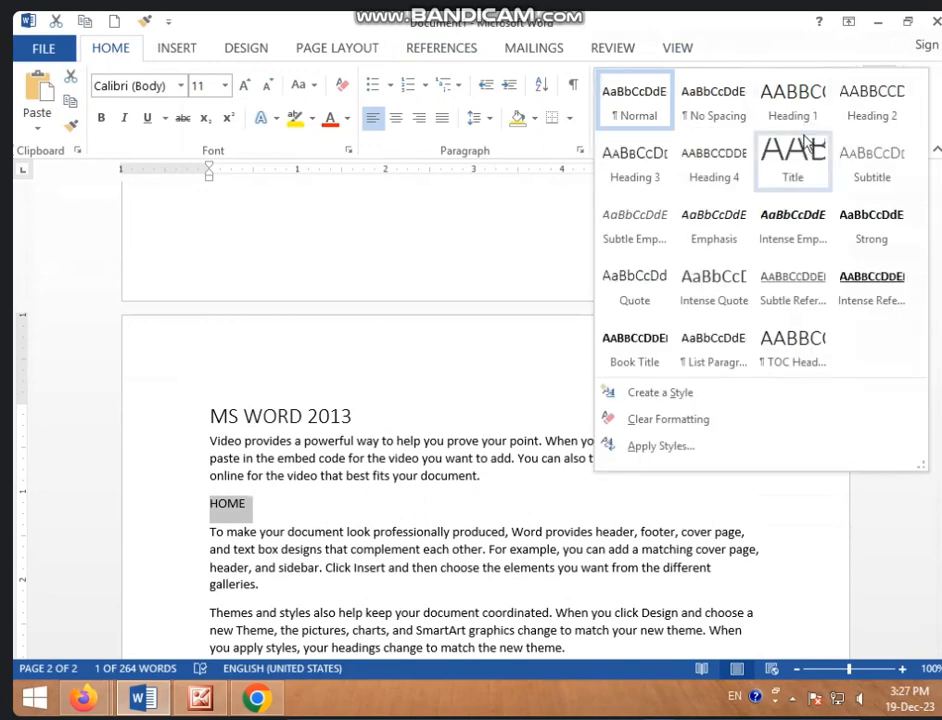
{"action": "left_click", "coordinate": [876, 114]}
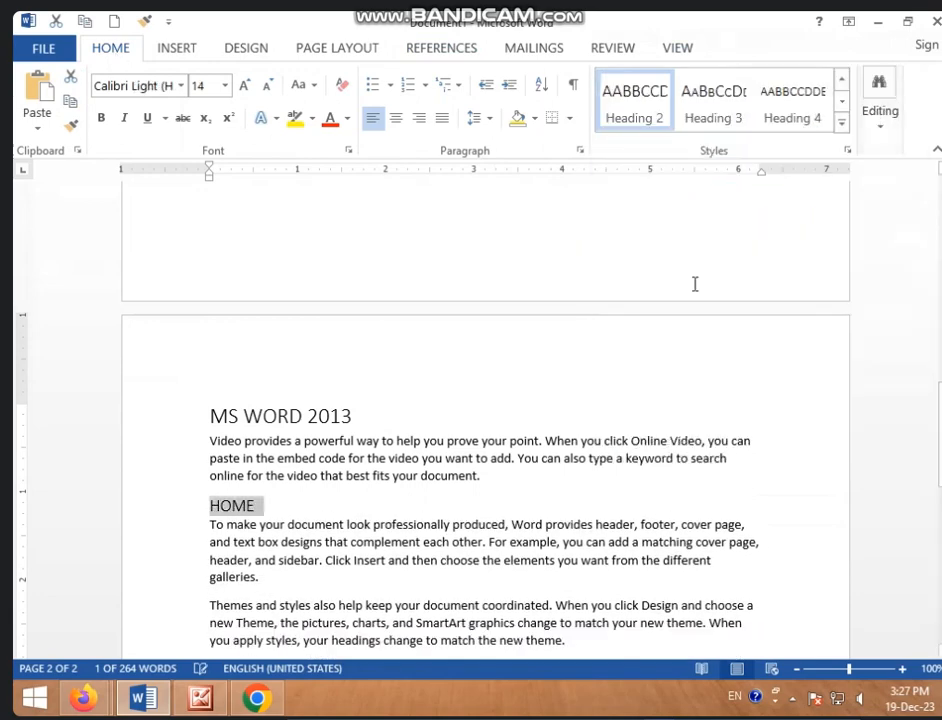
{"action": "left_click", "coordinate": [357, 475]}
Update the entire table of contents to include the new "HOME" subheading
{"action": "scroll", "coordinate": [357, 505], "scroll_direction": "up", "scroll_amount": 5}
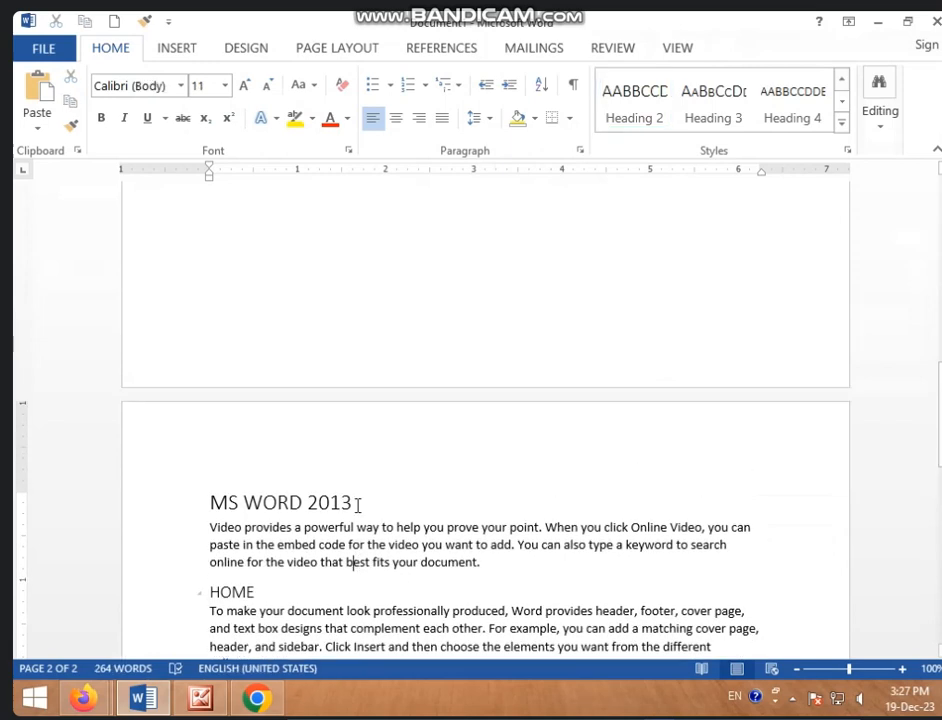
{"action": "scroll", "coordinate": [357, 505], "scroll_direction": "up", "scroll_amount": 5}
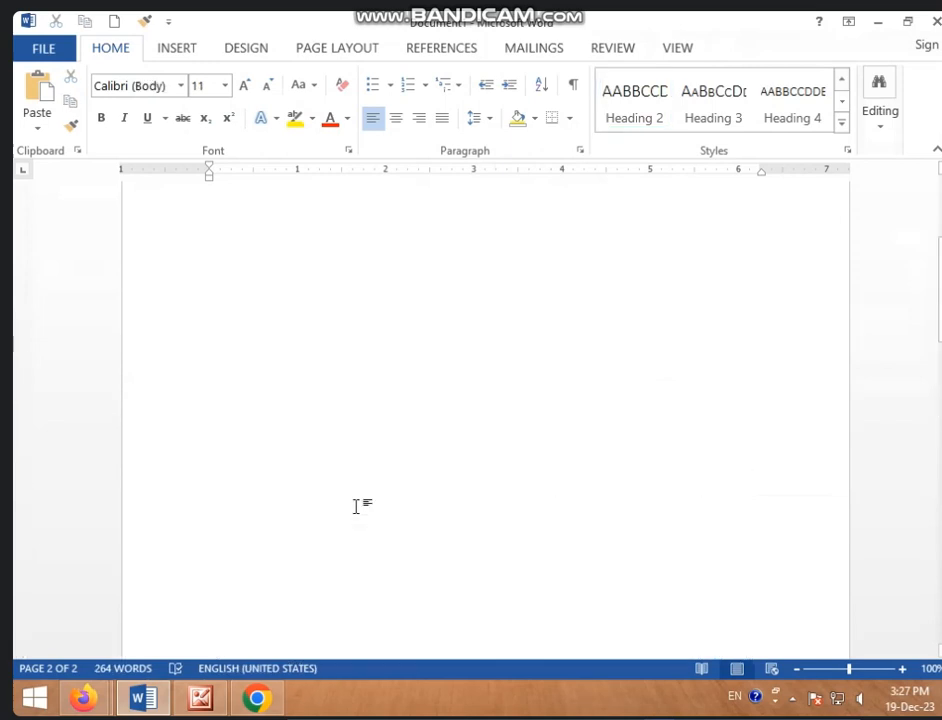
{"action": "left_click", "coordinate": [286, 408]}
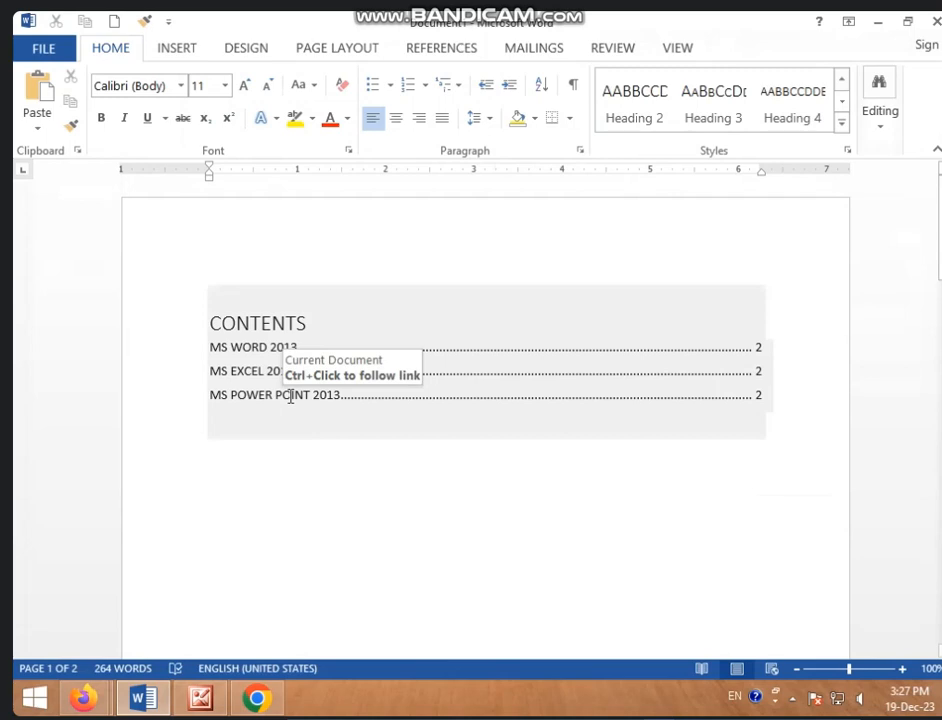
{"action": "left_click", "coordinate": [290, 396]}
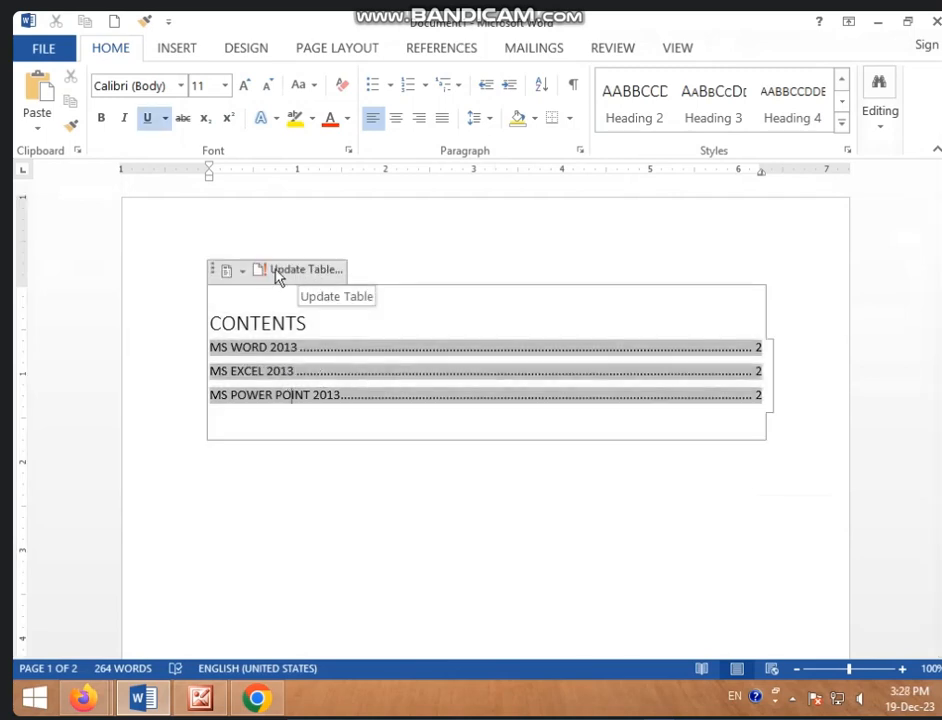
{"action": "left_click", "coordinate": [273, 274]}
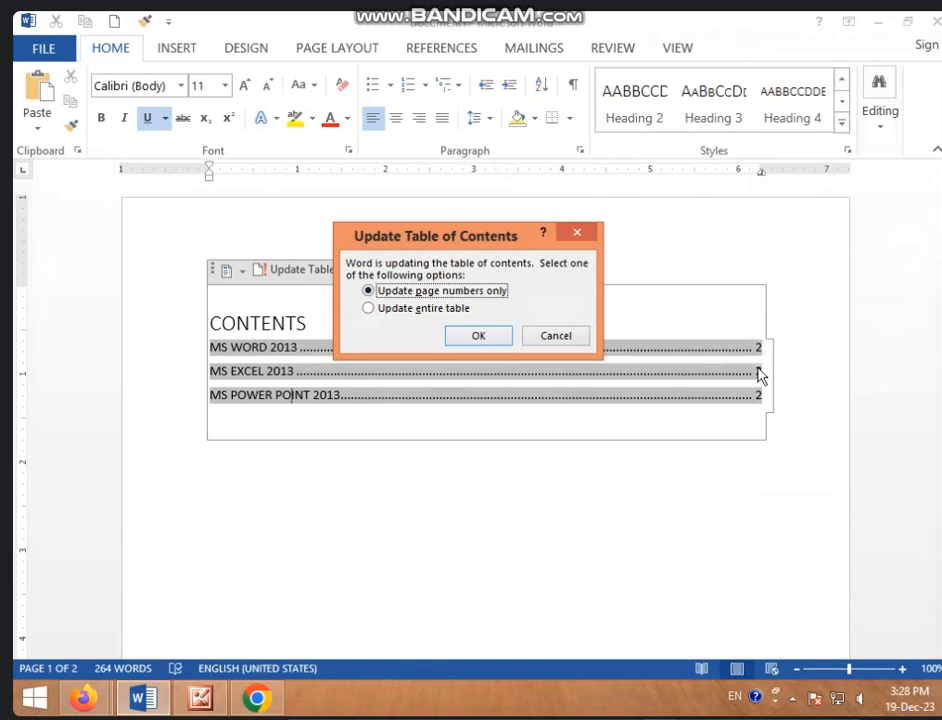
{"action": "left_click", "coordinate": [403, 310]}
{"action": "left_click", "coordinate": [476, 337]}
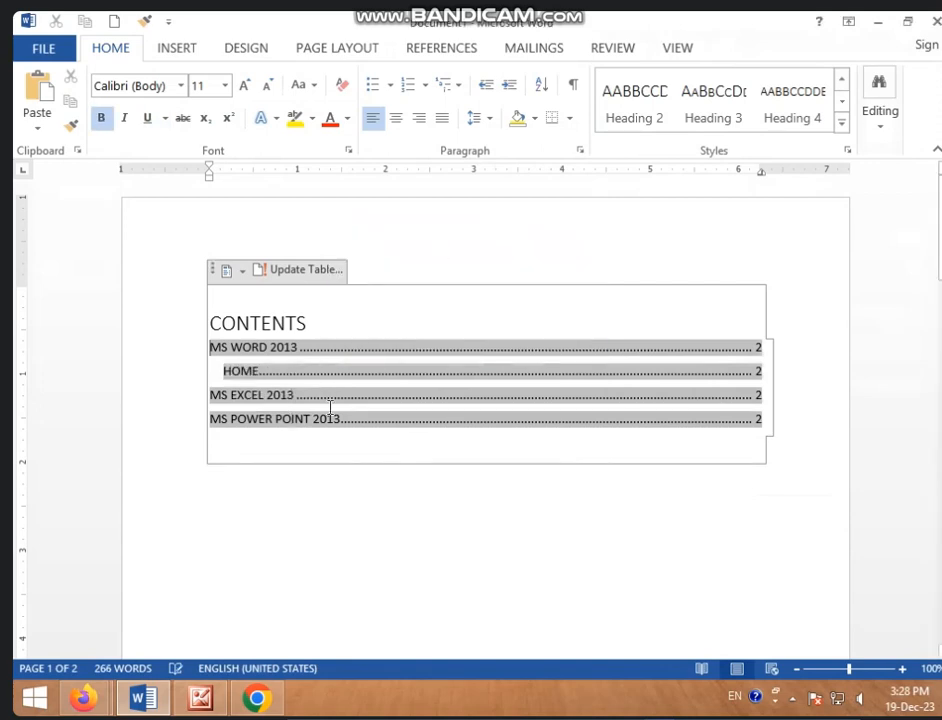
{"action": "left_click", "coordinate": [403, 438]}
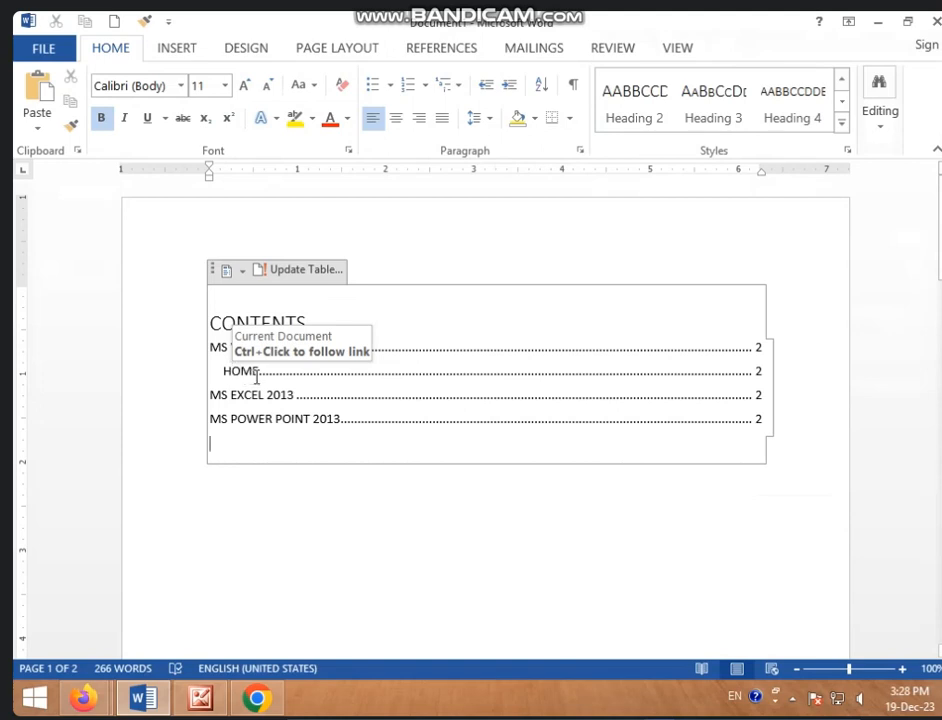
Clear the whole document and fill it with sample paragraphs using =RAND()
{"action": "key", "text": "ctrl+a"}
{"action": "key", "text": "Delete"}
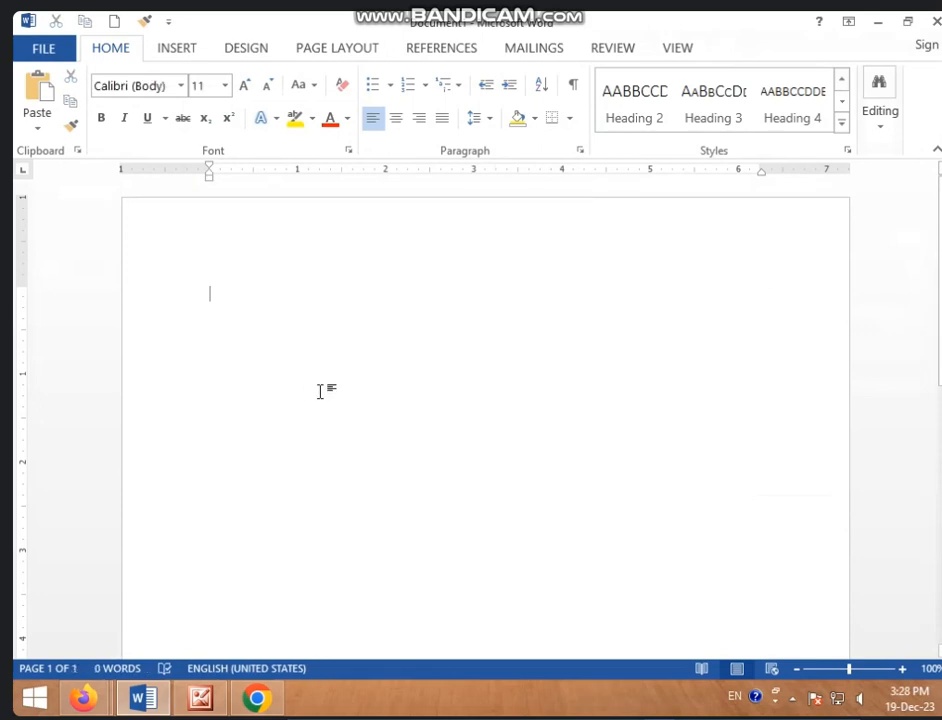
{"action": "type", "text": "=RA"}
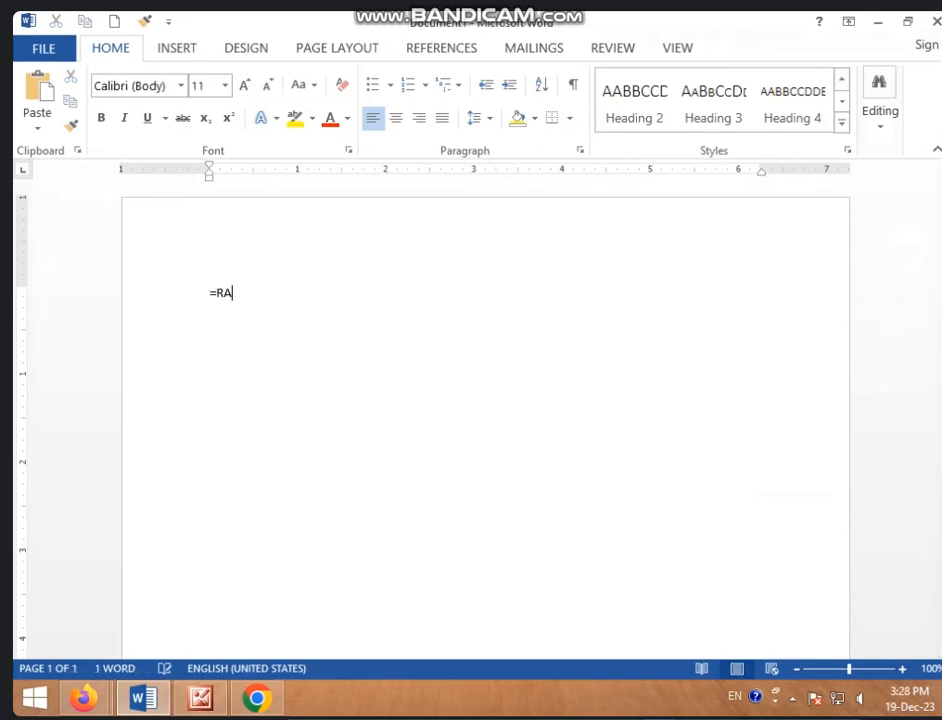
{"action": "type", "text": "ND()"}
{"action": "key", "text": "Return"}
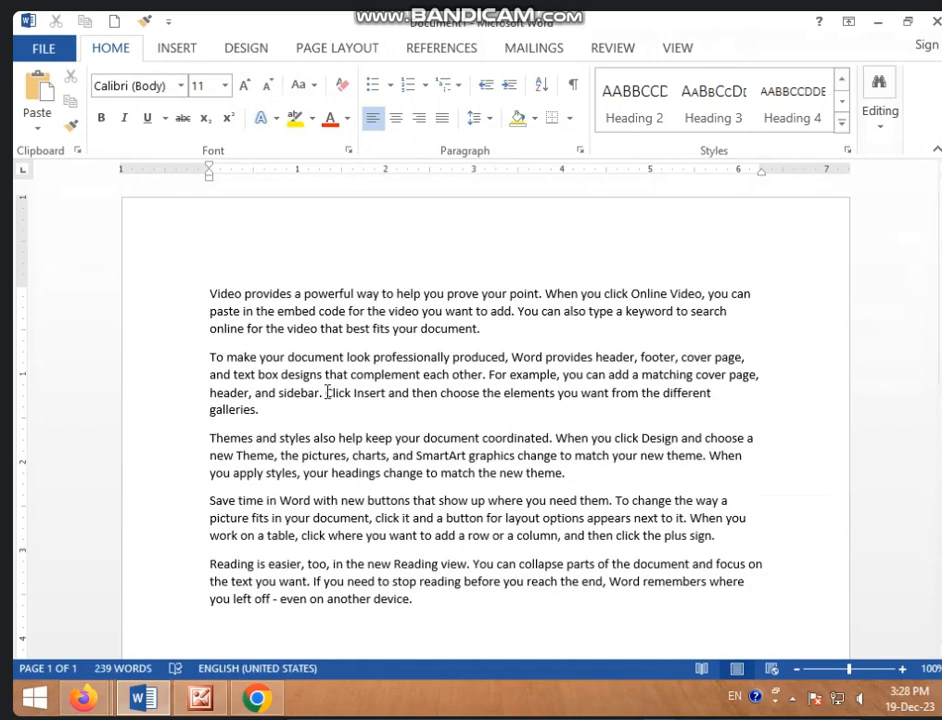
Add the lines "UNIT – 1" and "COMPUTER" above the first sample paragraph
{"action": "left_click", "coordinate": [116, 374]}
{"action": "left_click", "coordinate": [213, 293]}
{"action": "key", "text": "Return"}
{"action": "left_click", "coordinate": [233, 284]}
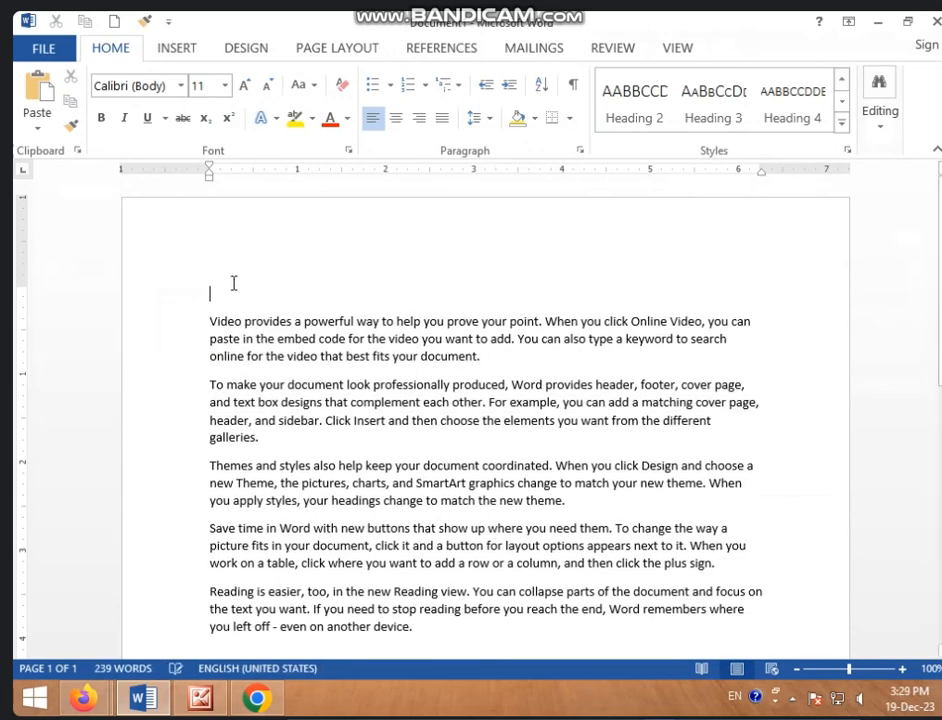
{"action": "type", "text": "UNIT"}
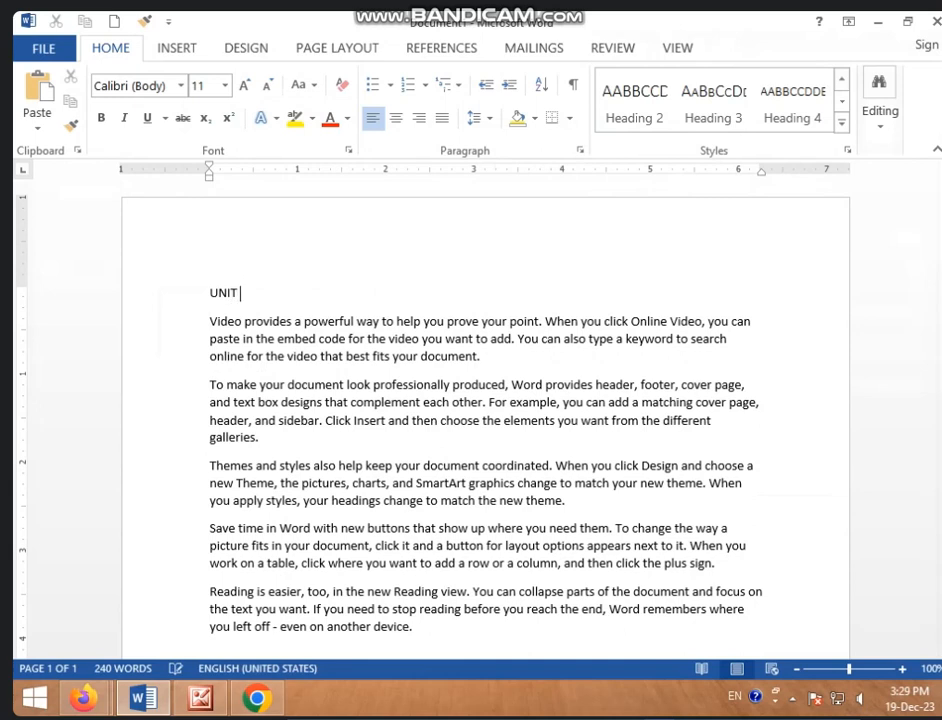
{"action": "type", "text": " - 1"}
{"action": "key", "text": "Return"}
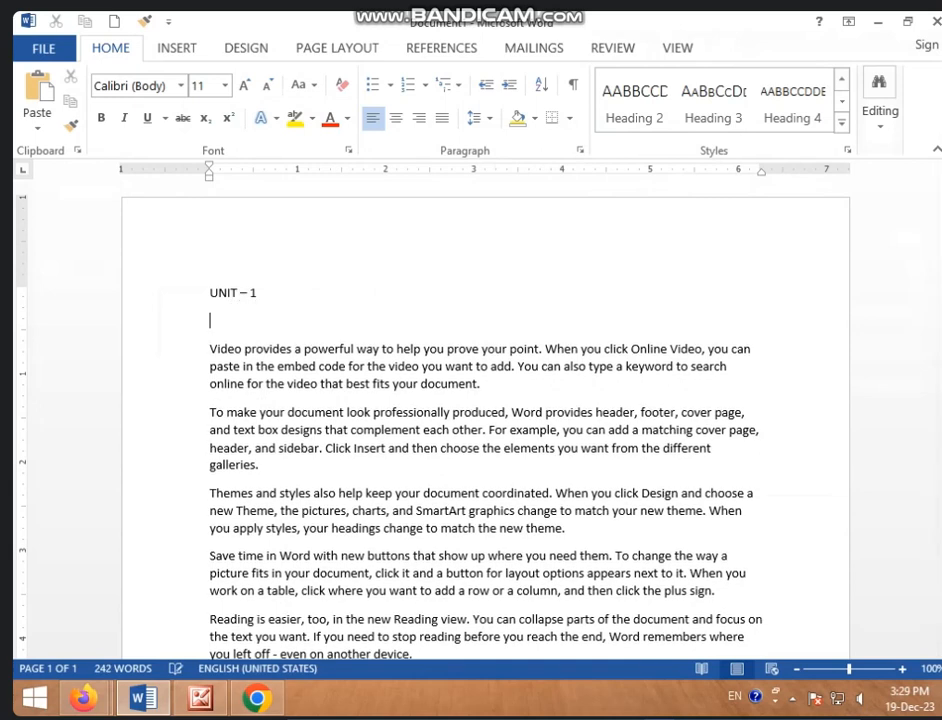
{"action": "type", "text": "COMPUTER"}
Add the lines "UNIT -2" and "PRINTER" below the last sample paragraph, leaving an empty line before them
{"action": "scroll", "coordinate": [341, 534], "scroll_direction": "down", "scroll_amount": 8}
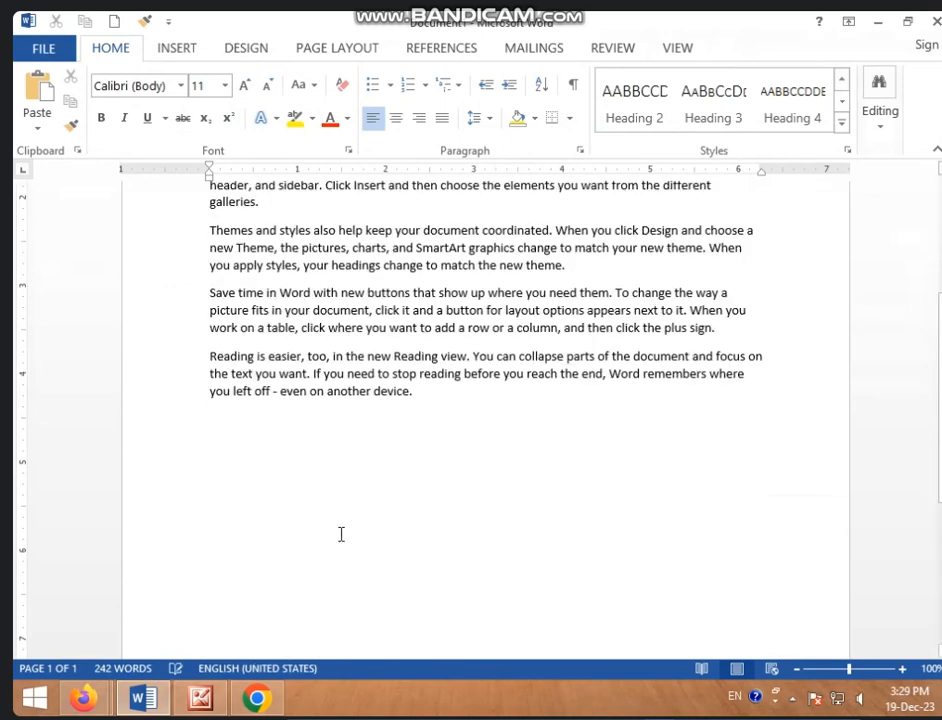
{"action": "scroll", "coordinate": [336, 524], "scroll_direction": "up", "scroll_amount": 4}
{"action": "left_click", "coordinate": [466, 454]}
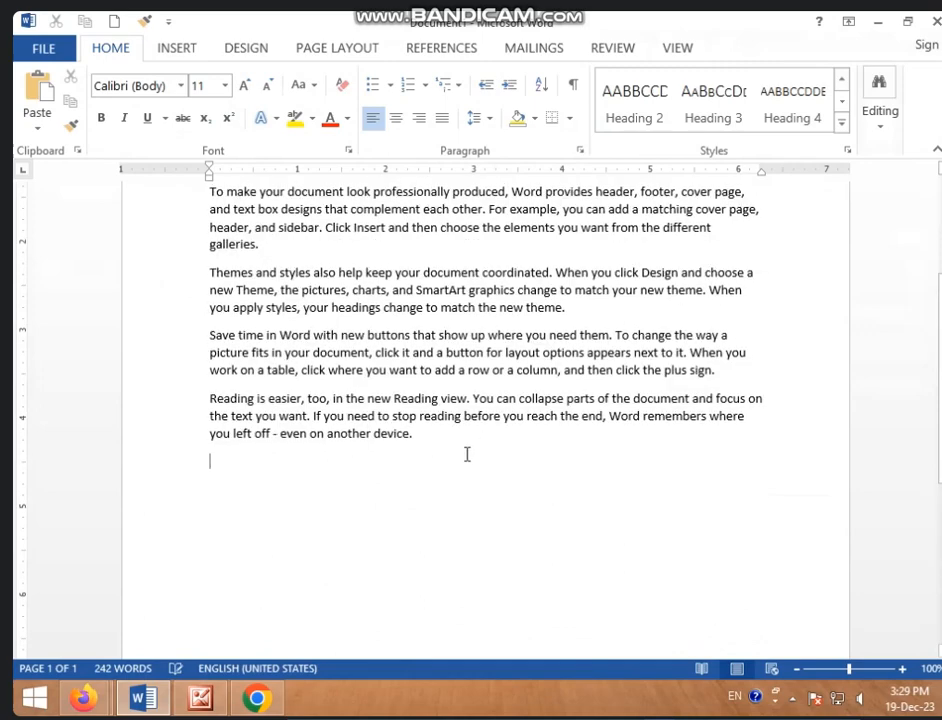
{"action": "key", "text": "Return"}
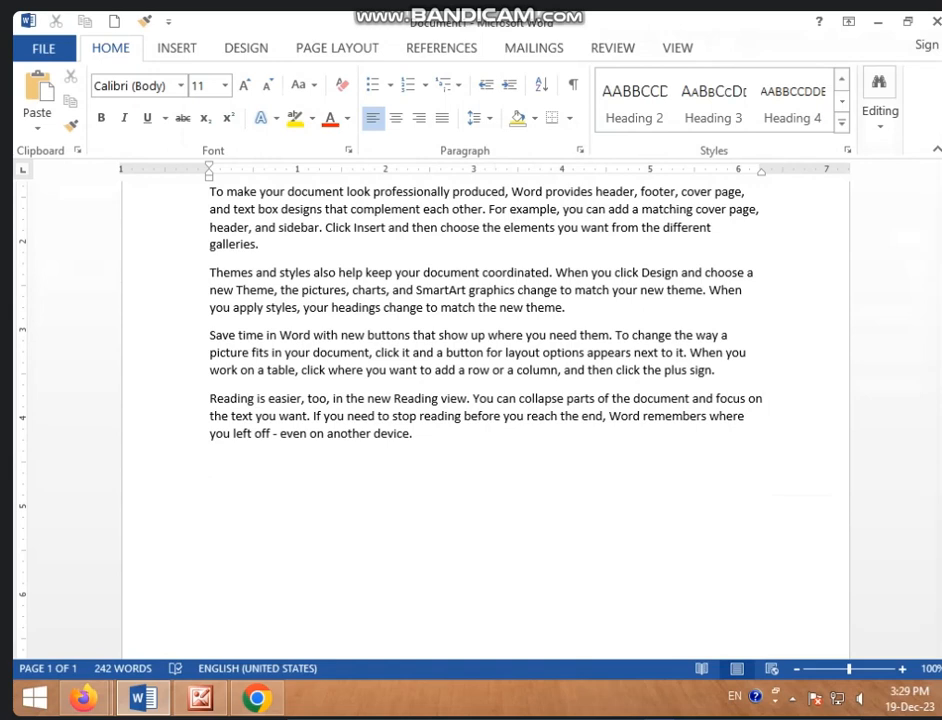
{"action": "type", "text": "UN"}
{"action": "type", "text": "RINTER"}
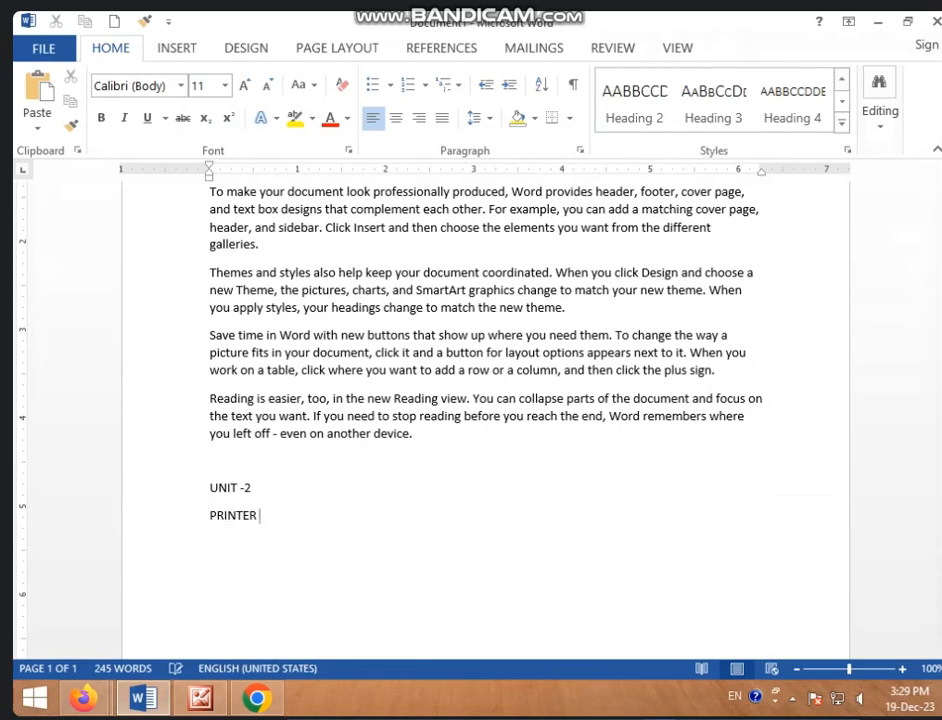
Insert a page break before "UNIT – 1" and place the cursor on the blank first page
{"action": "scroll", "coordinate": [340, 510], "scroll_direction": "up", "scroll_amount": 5}
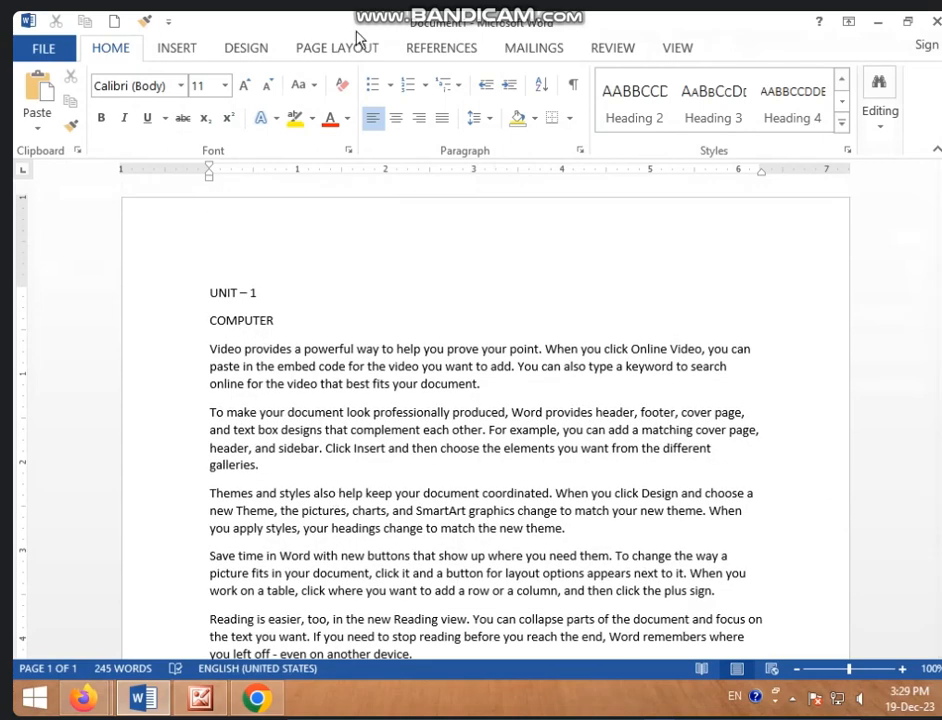
{"action": "left_click", "coordinate": [348, 248]}
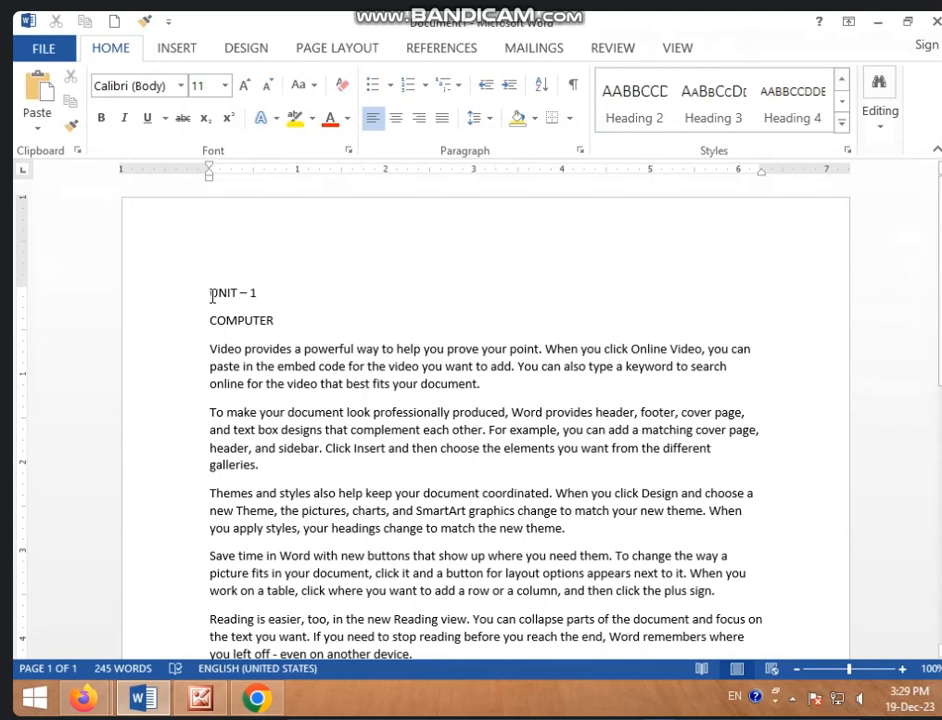
{"action": "key", "text": "ctrl+Return"}
{"action": "scroll", "coordinate": [229, 301], "scroll_direction": "up", "scroll_amount": 6}
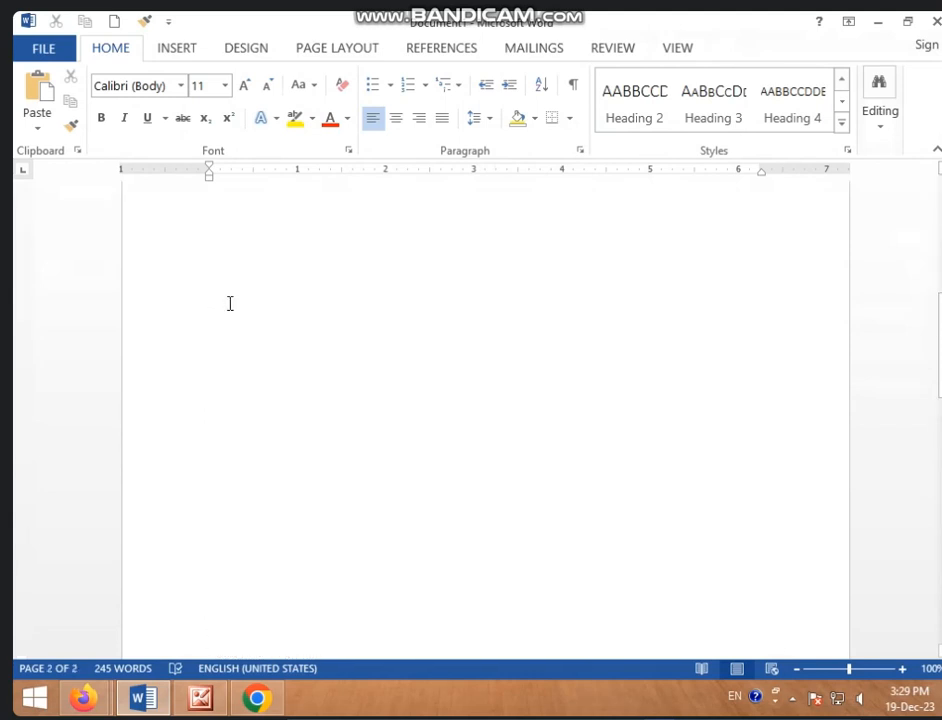
{"action": "left_click", "coordinate": [292, 294]}
{"action": "scroll", "coordinate": [292, 294], "scroll_direction": "up", "scroll_amount": 1}
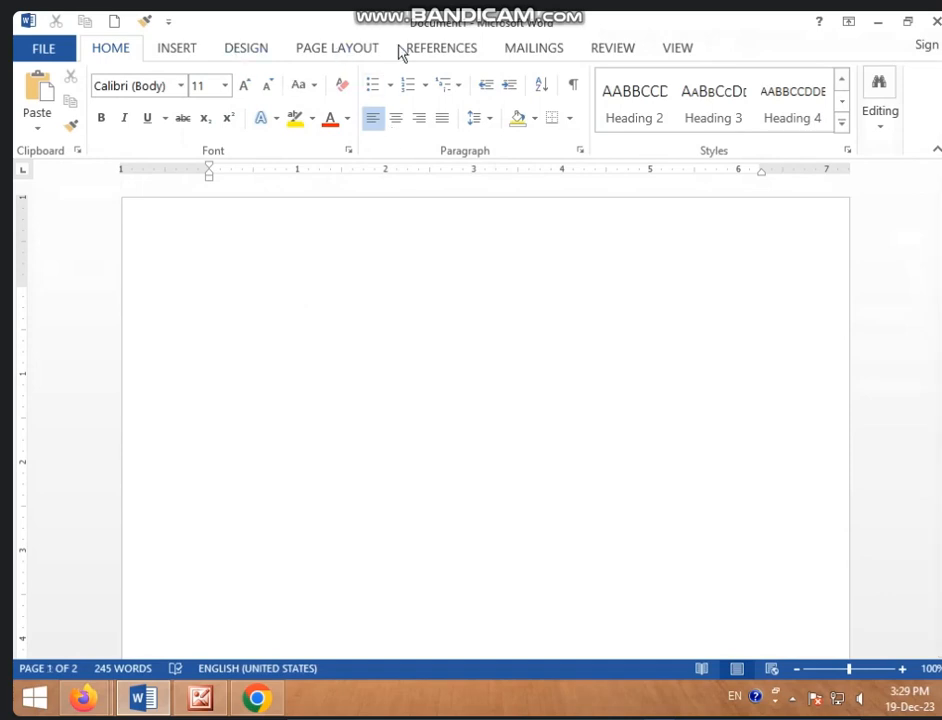
Insert a built-in table of contents on the blank first page
{"action": "left_click", "coordinate": [437, 55]}
{"action": "left_click", "coordinate": [62, 128]}
{"action": "left_click", "coordinate": [78, 250]}
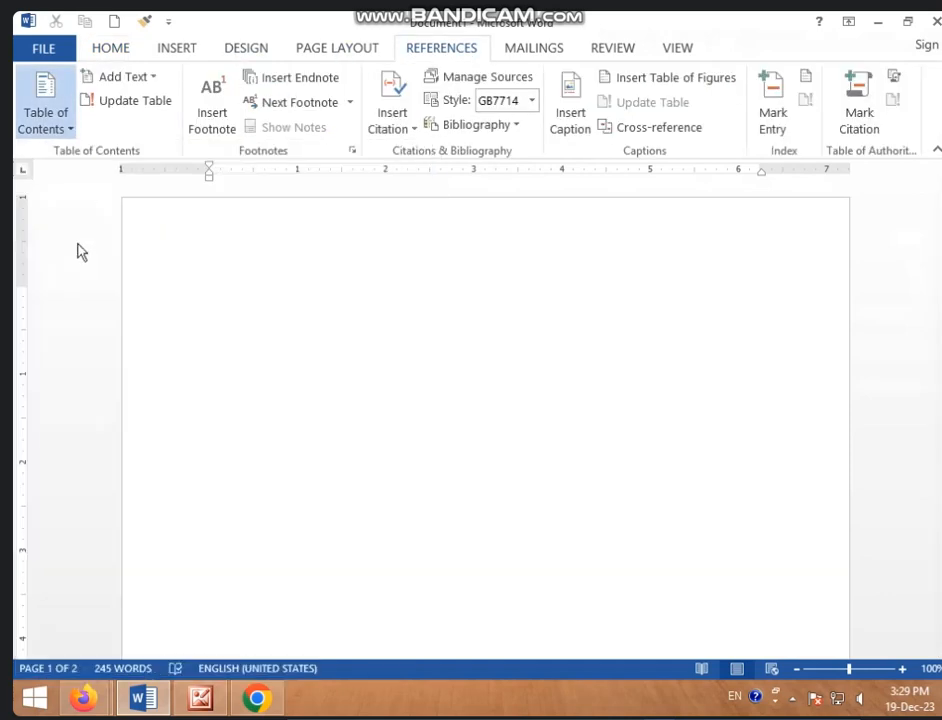